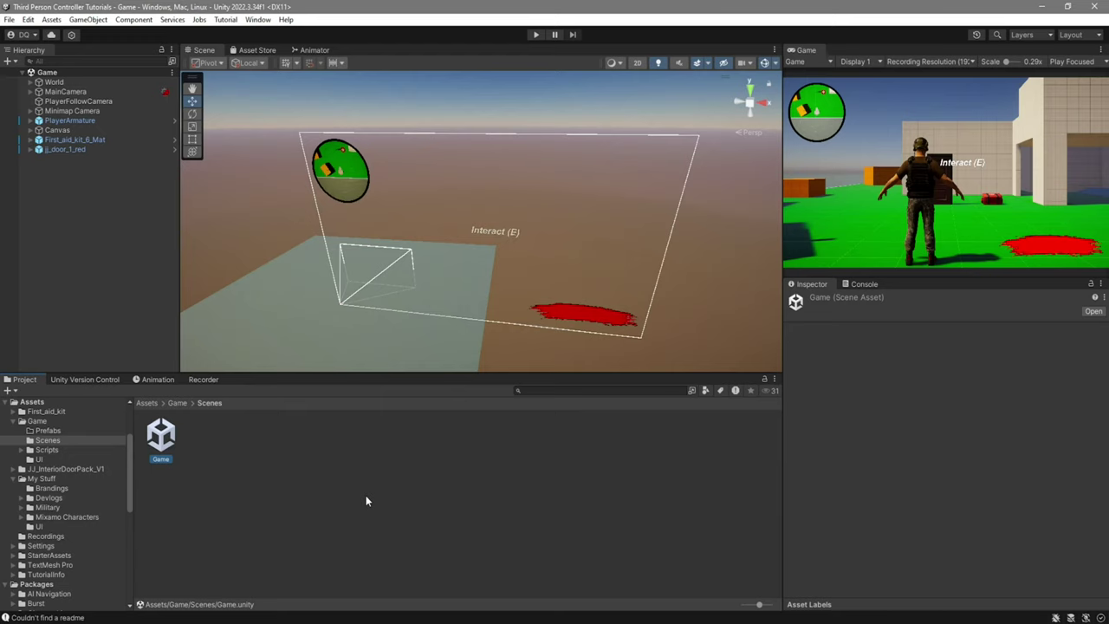
Create a new scene from a template that holds a camera, sun and sky volume
{"action": "left_click", "coordinate": [9, 19]}
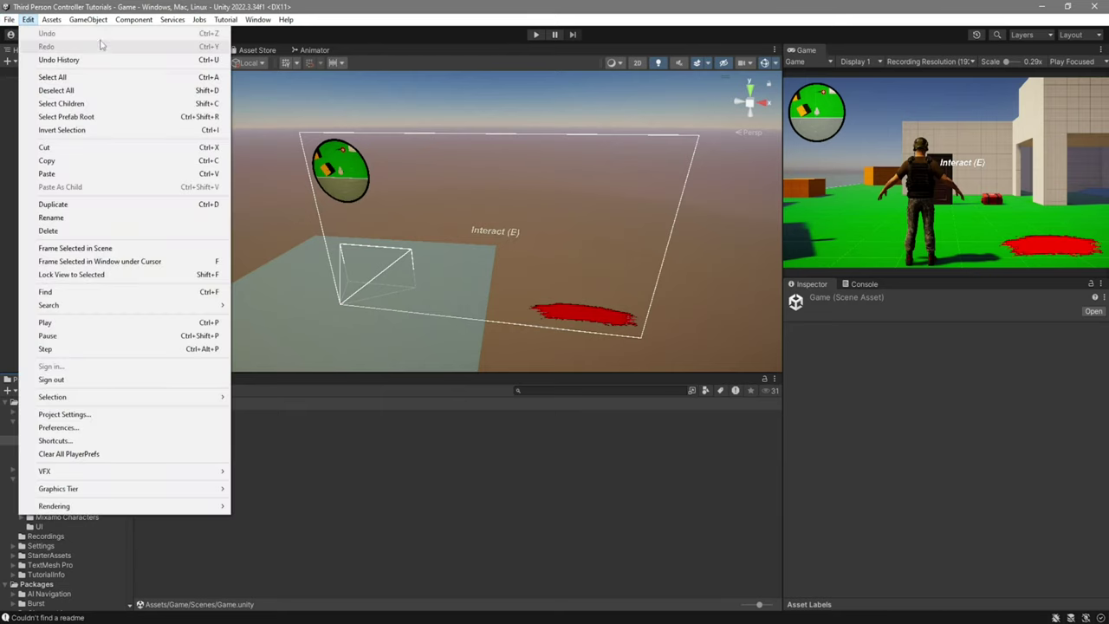
{"action": "mouse_move", "coordinate": [9, 19]}
{"action": "left_click", "coordinate": [36, 33]}
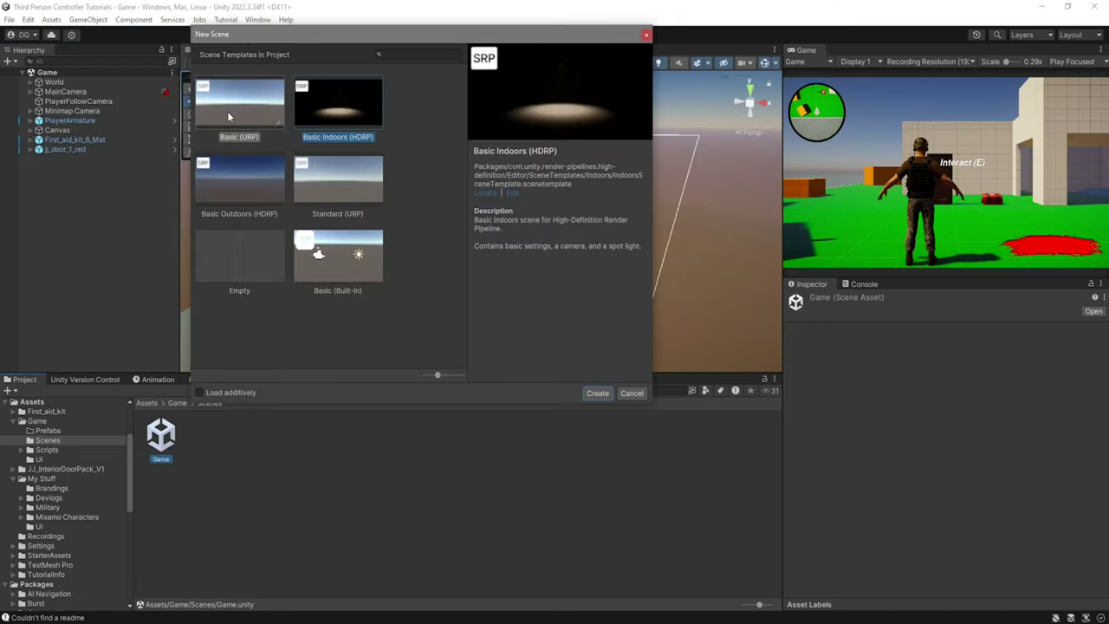
{"action": "left_click", "coordinate": [248, 178]}
{"action": "left_click", "coordinate": [597, 391]}
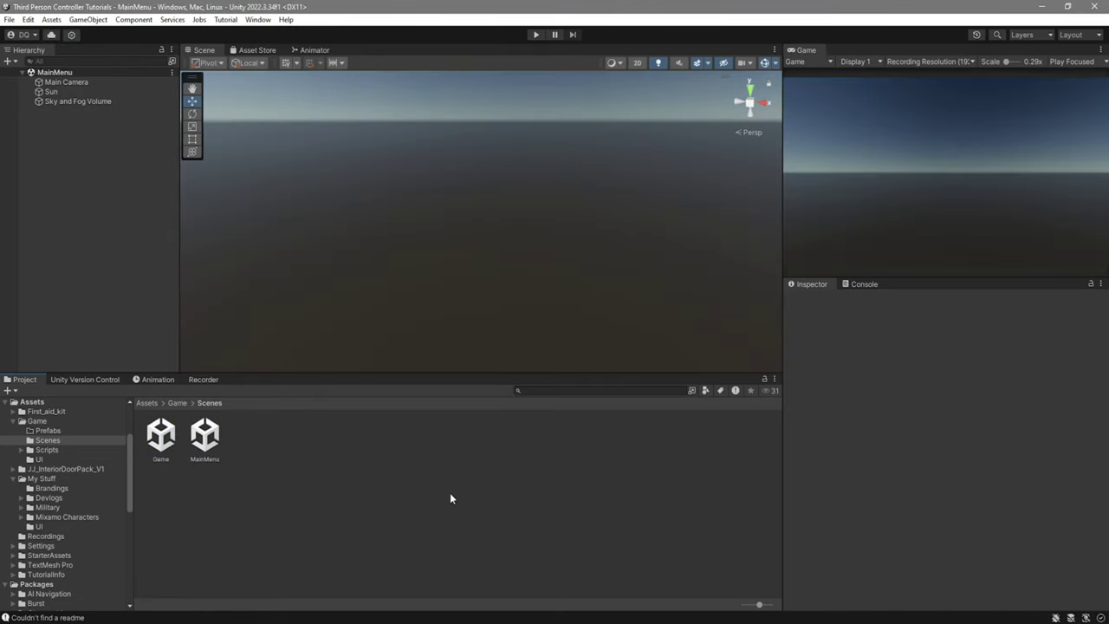
Remove the old Main scene from the Build Settings scene list
{"action": "left_click", "coordinate": [8, 19]}
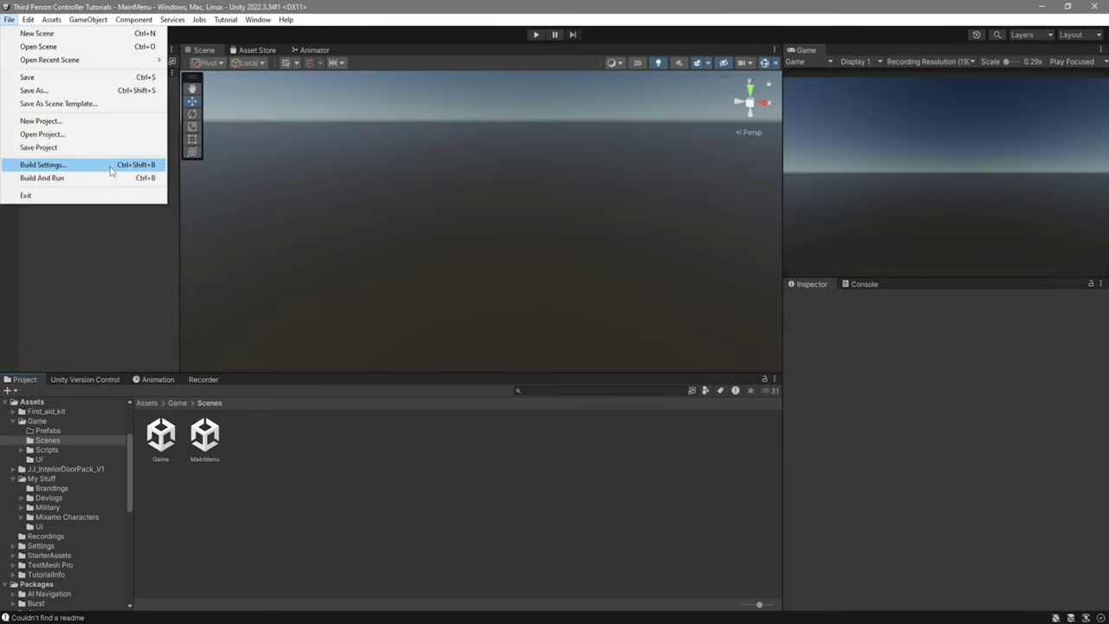
{"action": "left_click", "coordinate": [104, 164]}
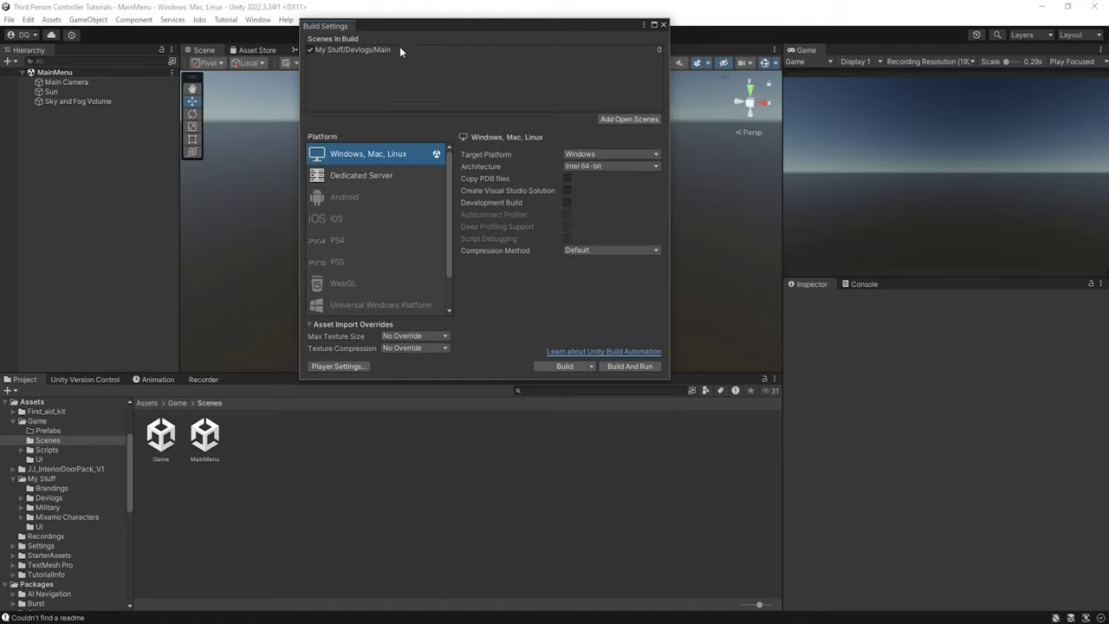
{"action": "left_click", "coordinate": [367, 50]}
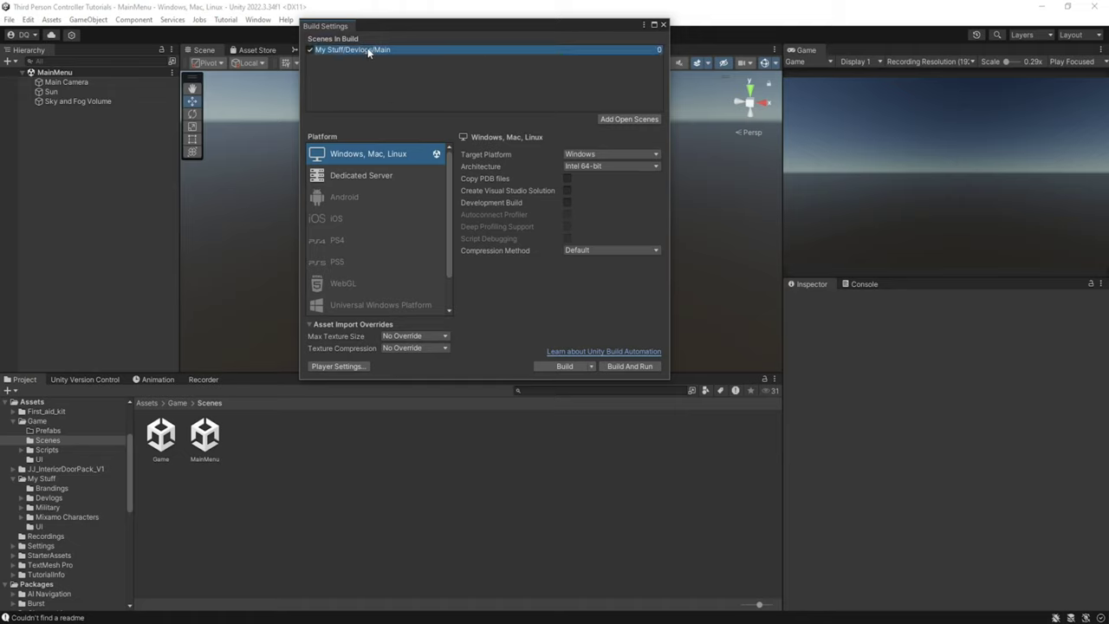
{"action": "key", "text": "Delete"}
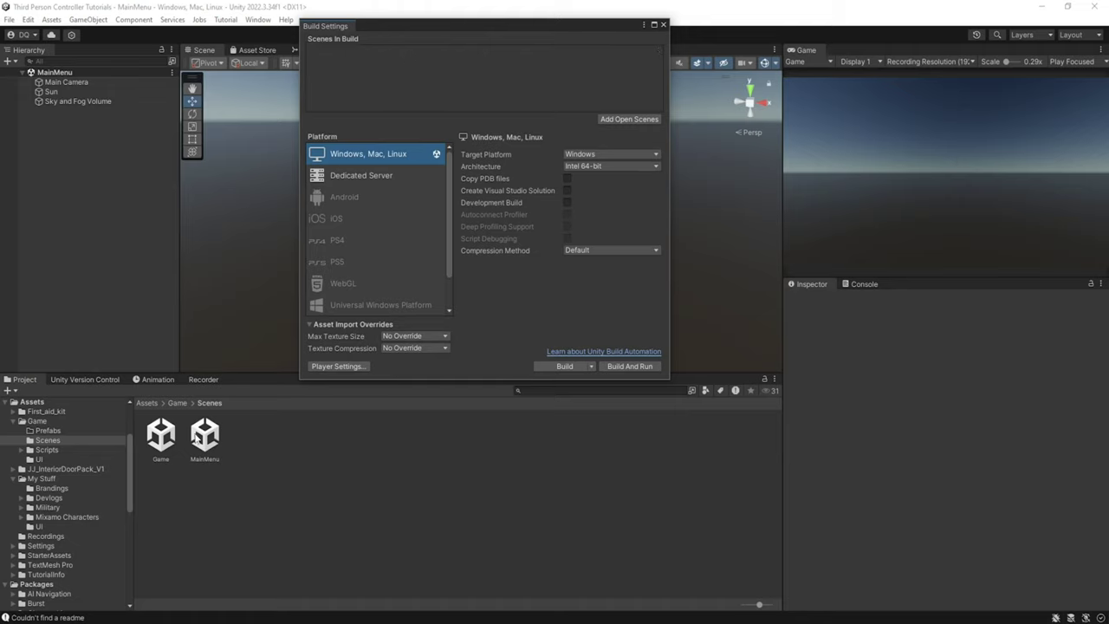
Add MainMenu as scene 0 and Game as scene 1 to the build list, then close the window
{"action": "left_click_drag", "start_coordinate": [206, 438], "coordinate": [431, 75]}
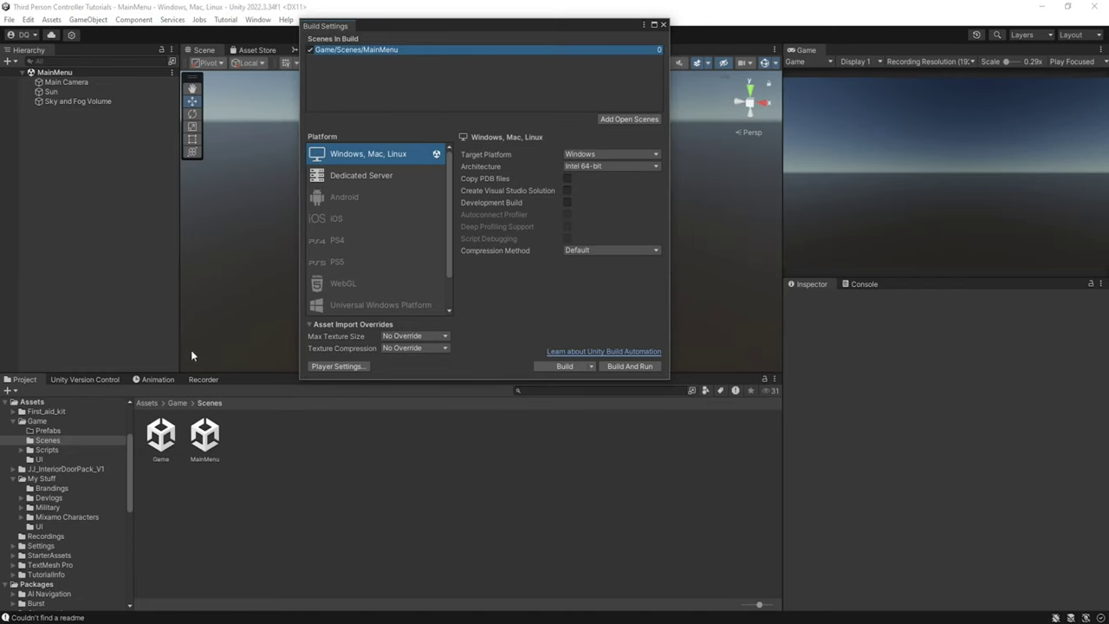
{"action": "left_click_drag", "start_coordinate": [161, 435], "coordinate": [424, 75]}
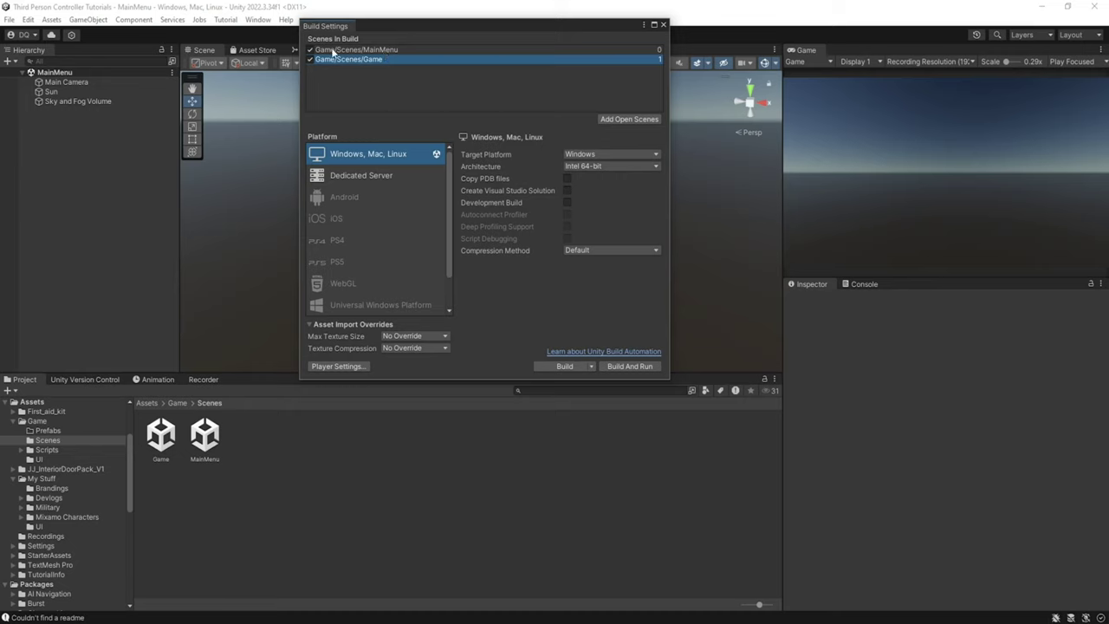
{"action": "left_click", "coordinate": [375, 51]}
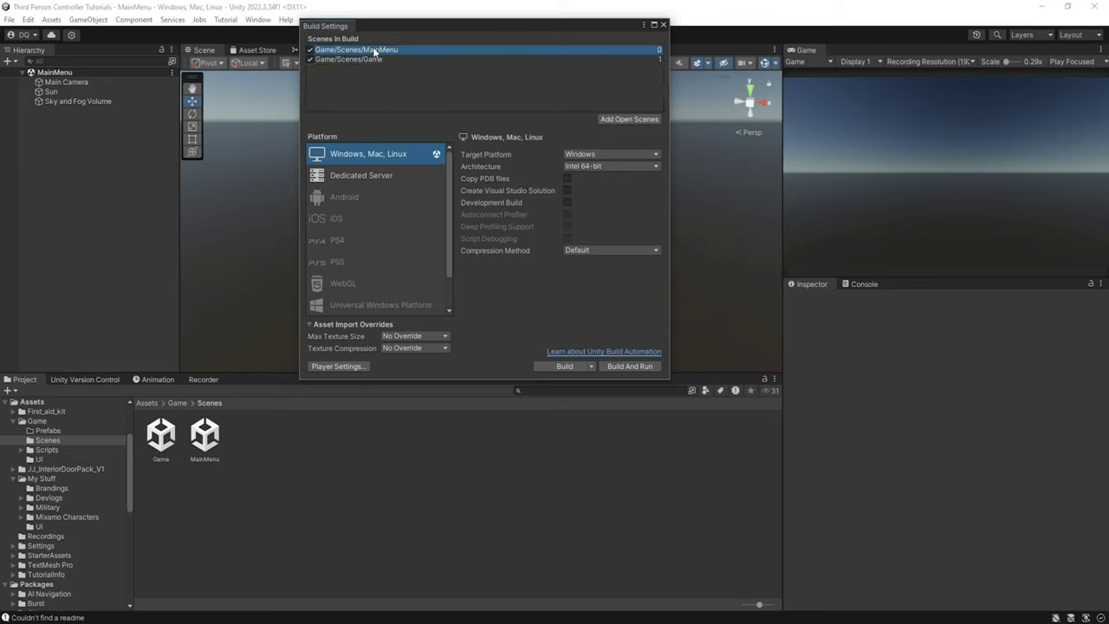
{"action": "left_click", "coordinate": [663, 25]}
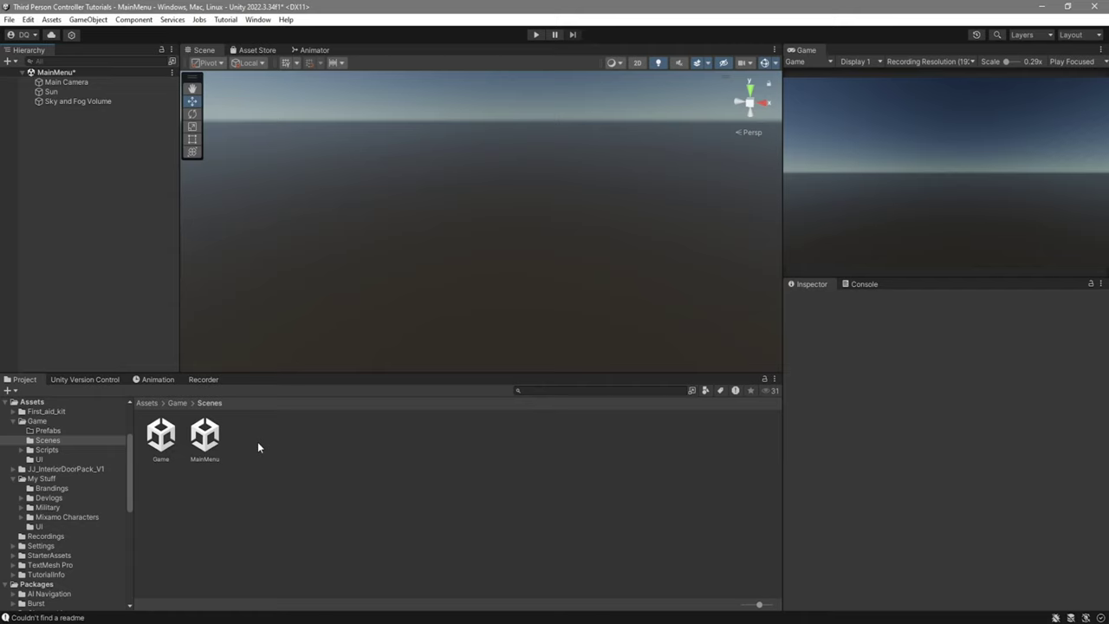
Add a UI Canvas to the MainMenu scene
{"action": "right_click", "coordinate": [77, 174]}
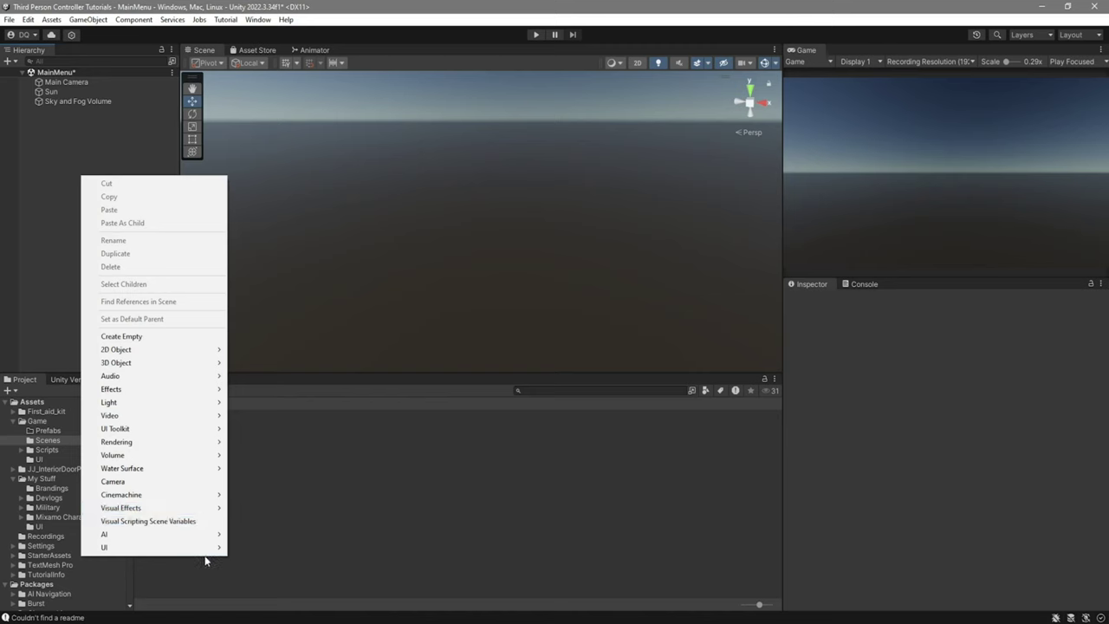
{"action": "mouse_move", "coordinate": [208, 547]}
{"action": "left_click", "coordinate": [260, 515]}
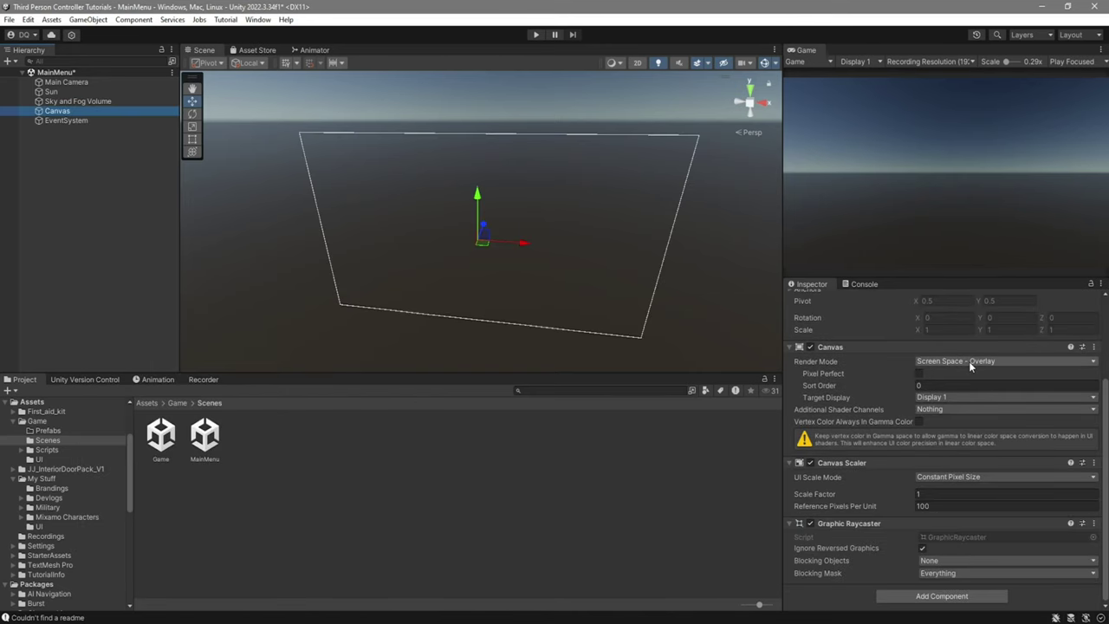
Set the Canvas Scaler to Scale With Screen Size with a reference width of 1920
{"action": "left_click", "coordinate": [987, 478]}
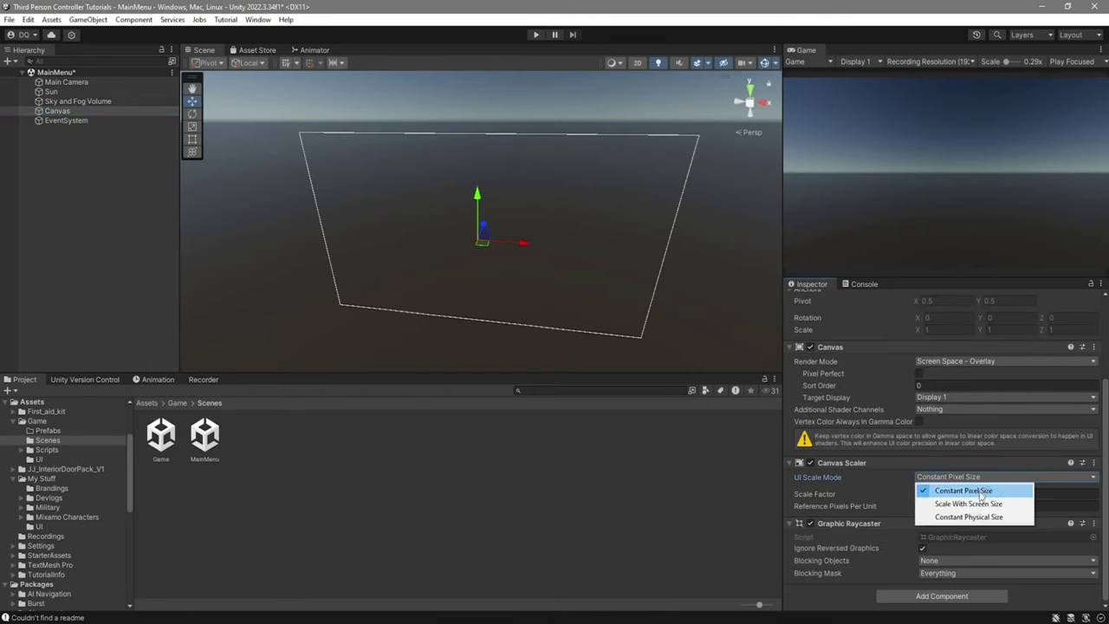
{"action": "left_click", "coordinate": [968, 503]}
{"action": "left_click", "coordinate": [932, 493]}
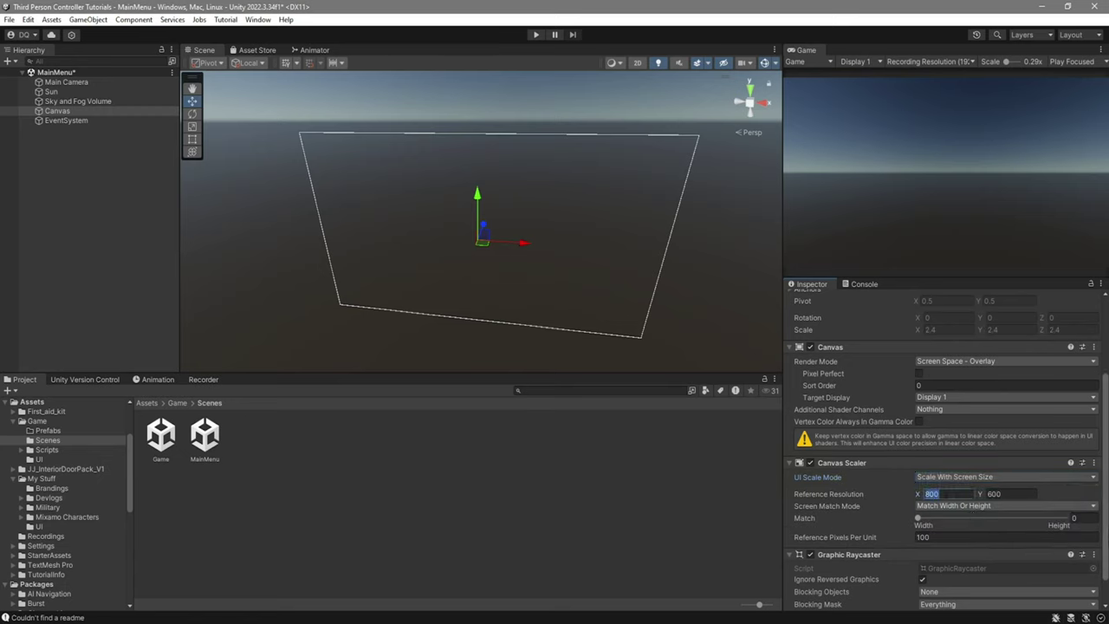
{"action": "type", "text": "1920"}
{"action": "key", "text": "Tab"}
Set the reference height to 1080 and add a legacy Button under the Canvas
{"action": "type", "text": "1080"}
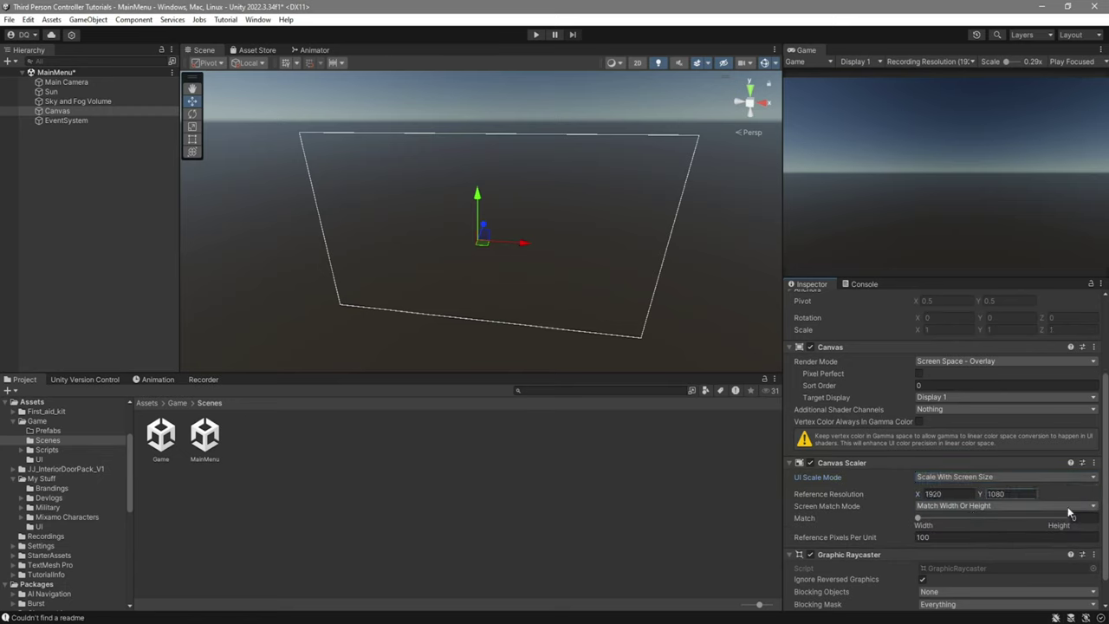
{"action": "right_click", "coordinate": [102, 114]}
{"action": "mouse_move", "coordinate": [217, 568]}
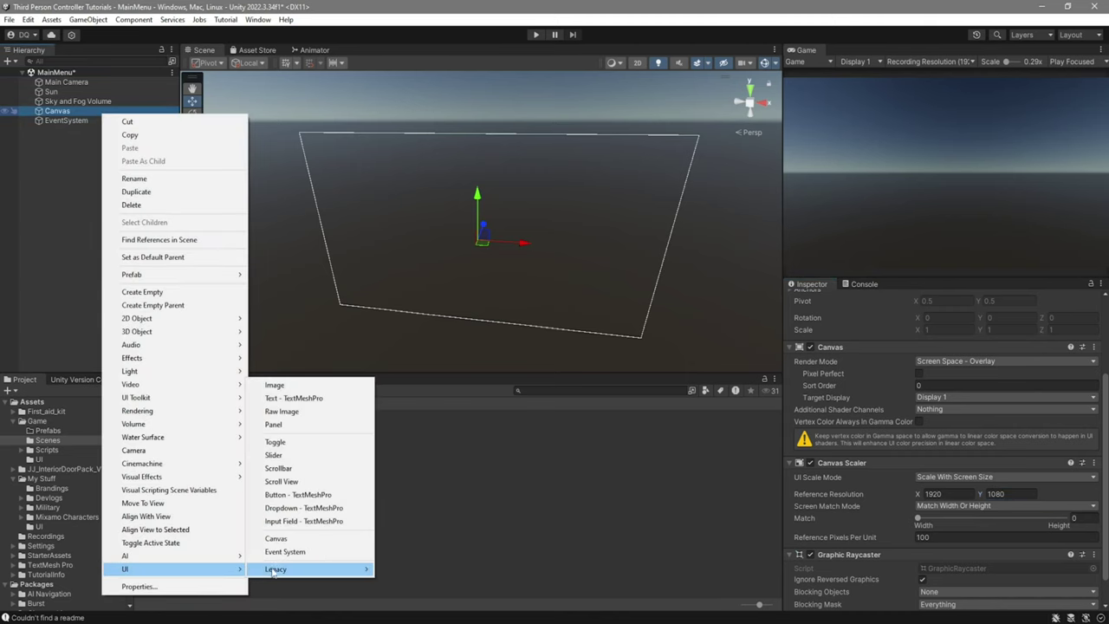
{"action": "left_click", "coordinate": [286, 445]}
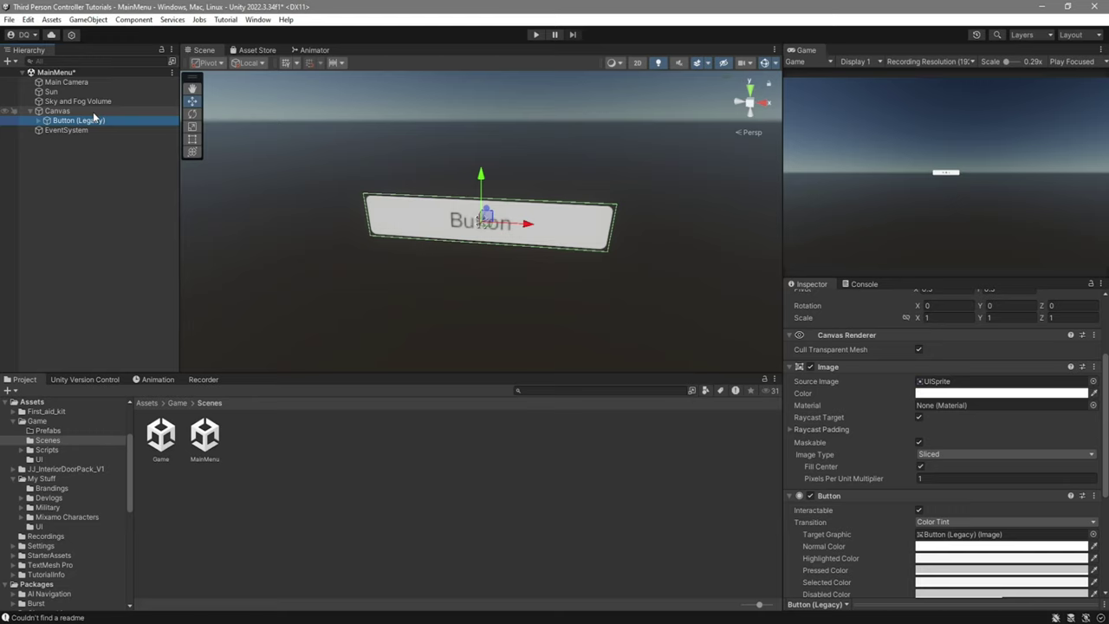
Add an empty Canvas child named Content with a Grid Layout Group component
{"action": "right_click", "coordinate": [93, 112]}
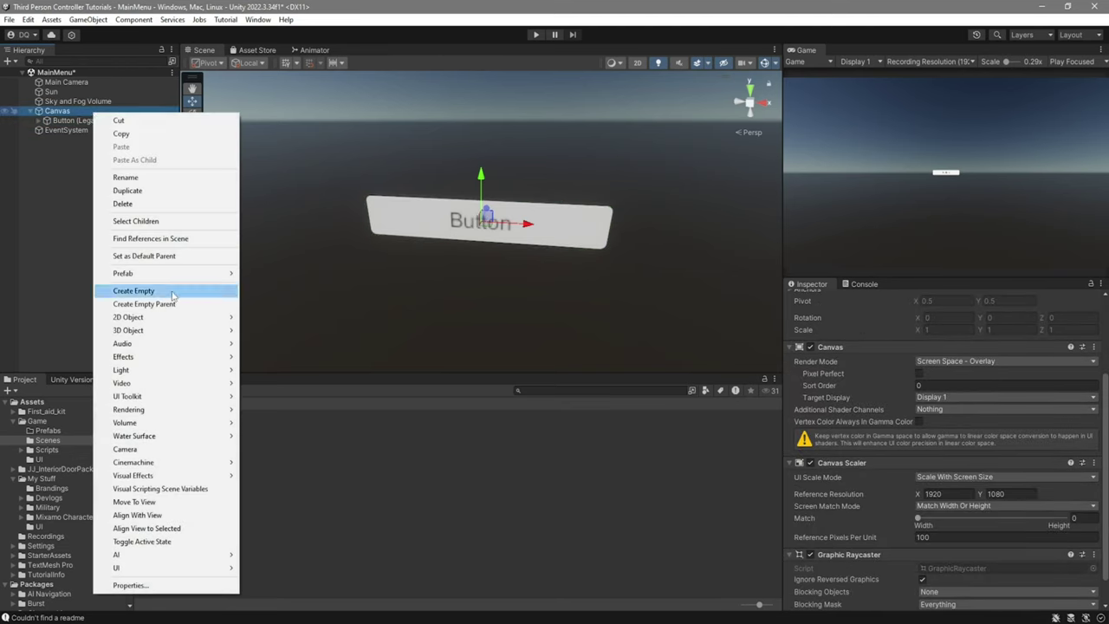
{"action": "left_click", "coordinate": [172, 293]}
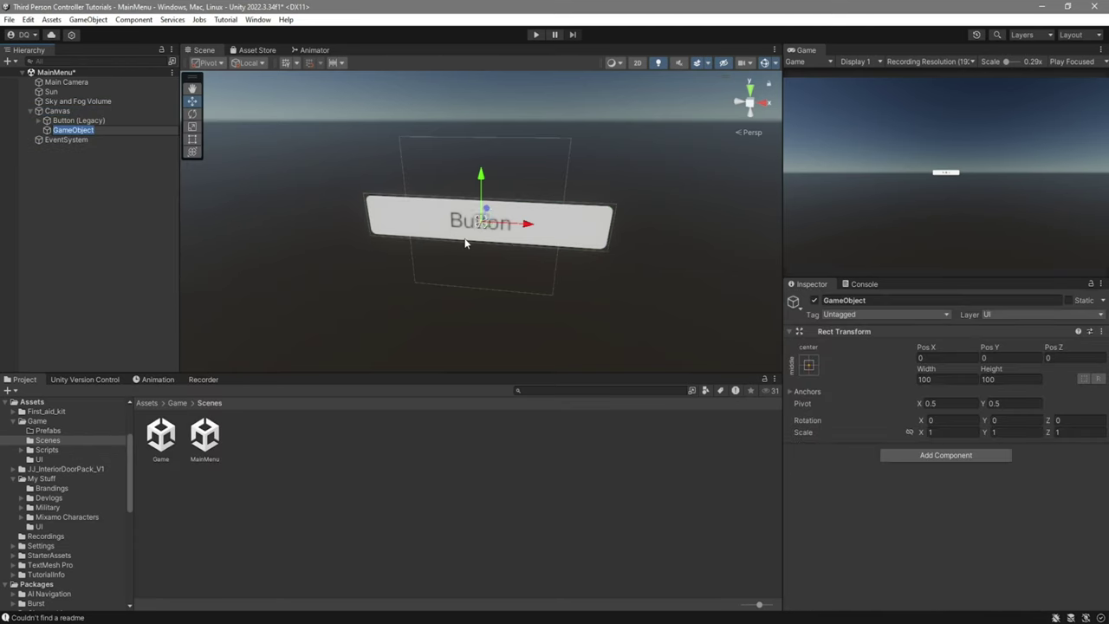
{"action": "type", "text": "Content"}
{"action": "key", "text": "Return"}
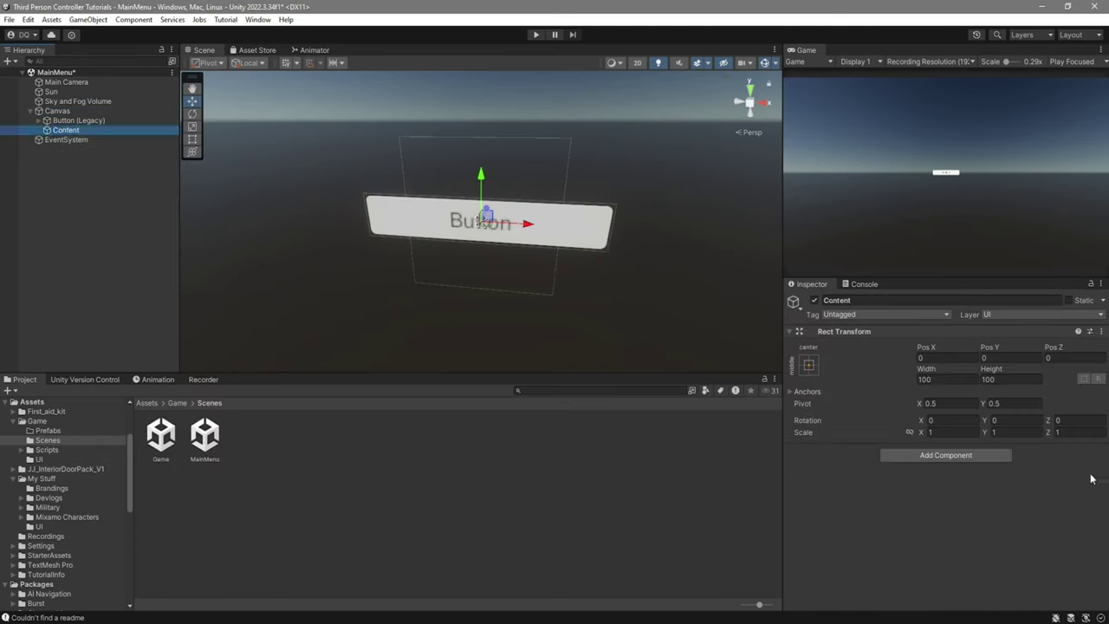
{"action": "left_click", "coordinate": [979, 456]}
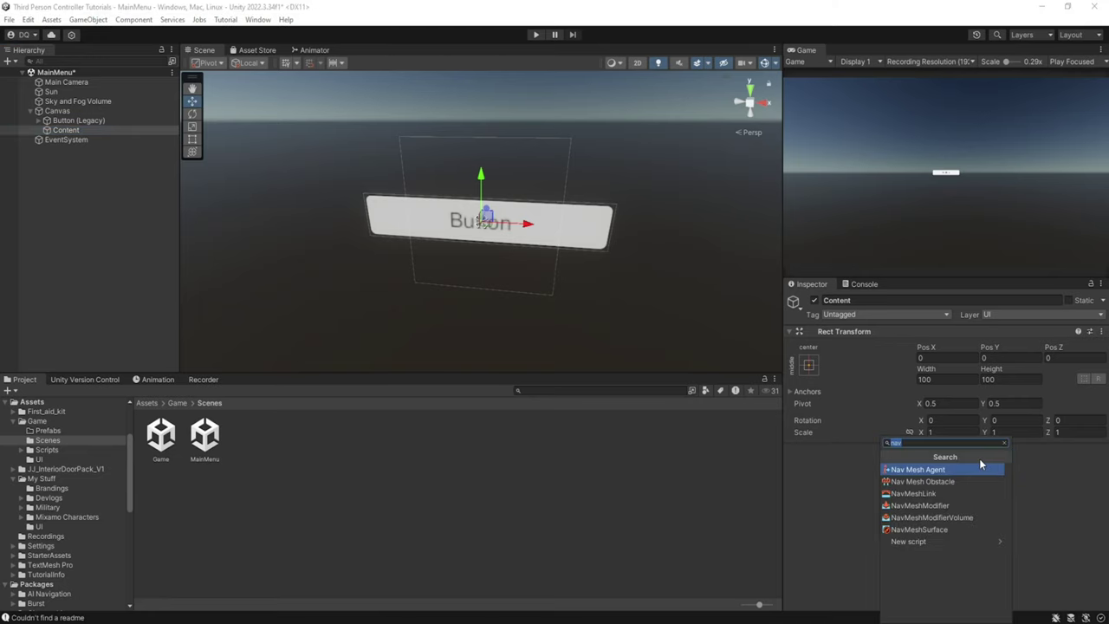
{"action": "type", "text": "gridla"}
{"action": "left_click", "coordinate": [978, 462]}
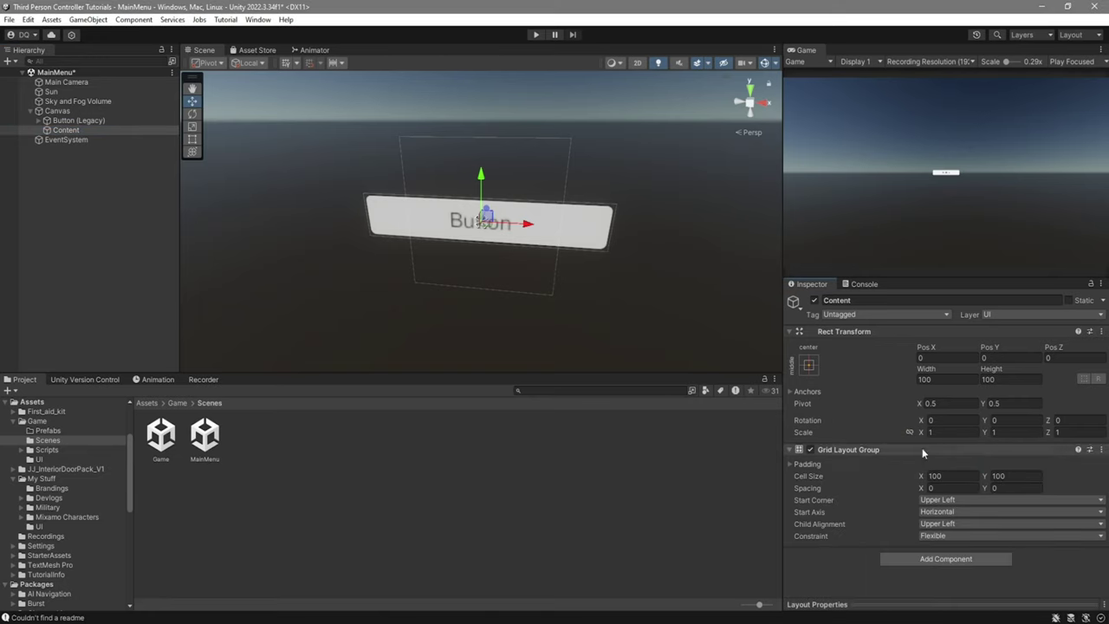
Move the button into Content and duplicate it to make the menu buttons
{"action": "left_click_drag", "start_coordinate": [123, 124], "coordinate": [70, 130]}
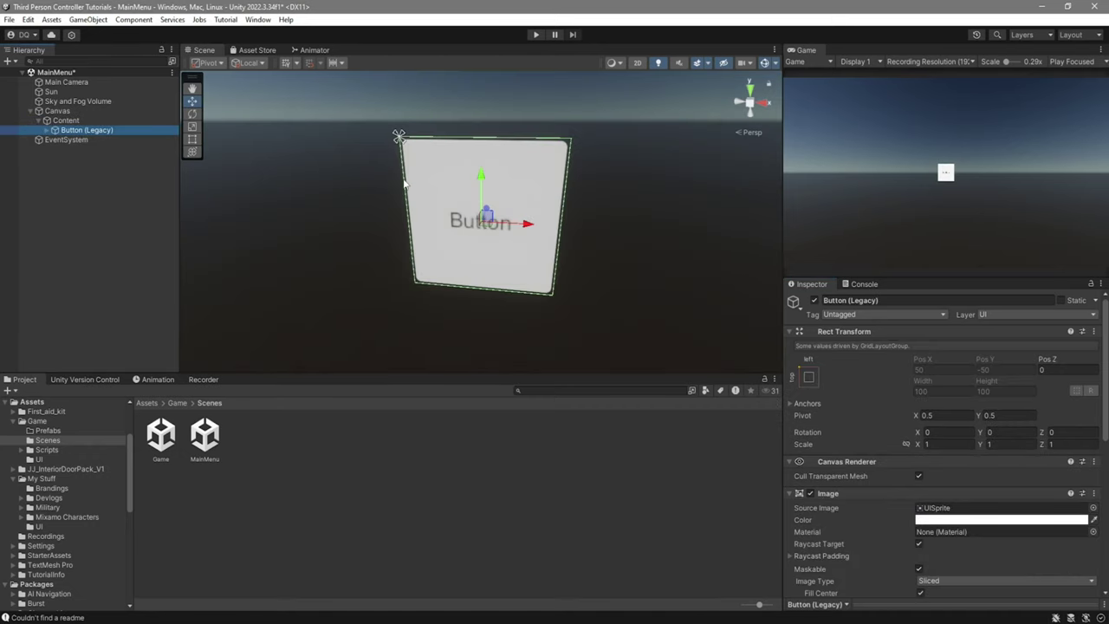
{"action": "left_click", "coordinate": [95, 120]}
{"action": "left_click", "coordinate": [78, 130]}
{"action": "key", "text": "ctrl+d"}
{"action": "left_click", "coordinate": [57, 140]}
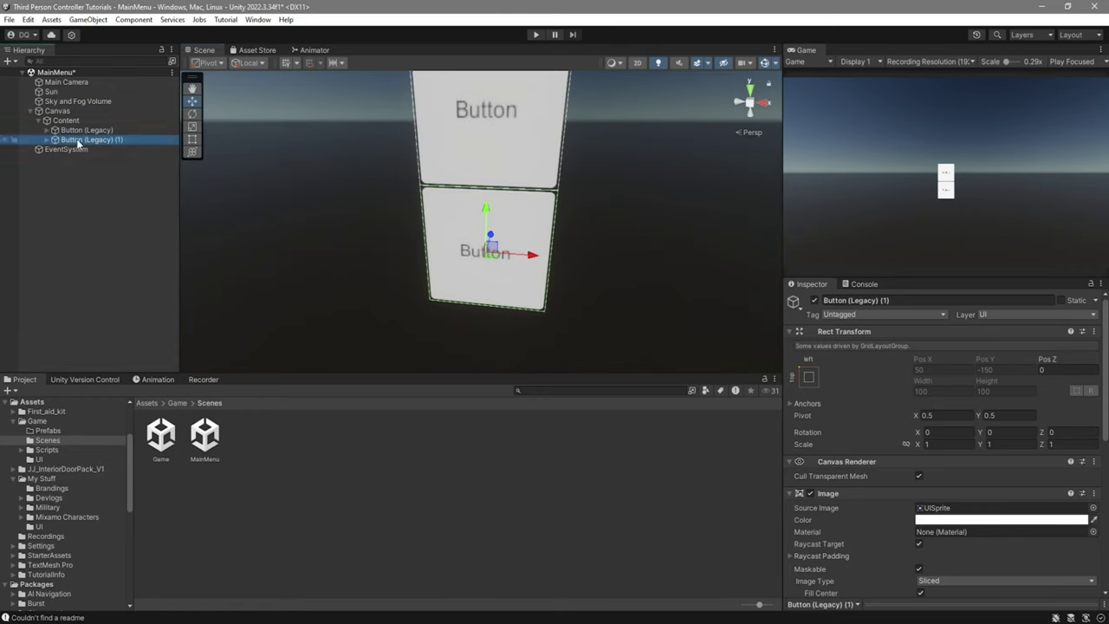
{"action": "key", "text": "ctrl+d"}
Set Content's grid cell size to 400 x 100 with Middle Center child alignment
{"action": "left_click", "coordinate": [65, 119]}
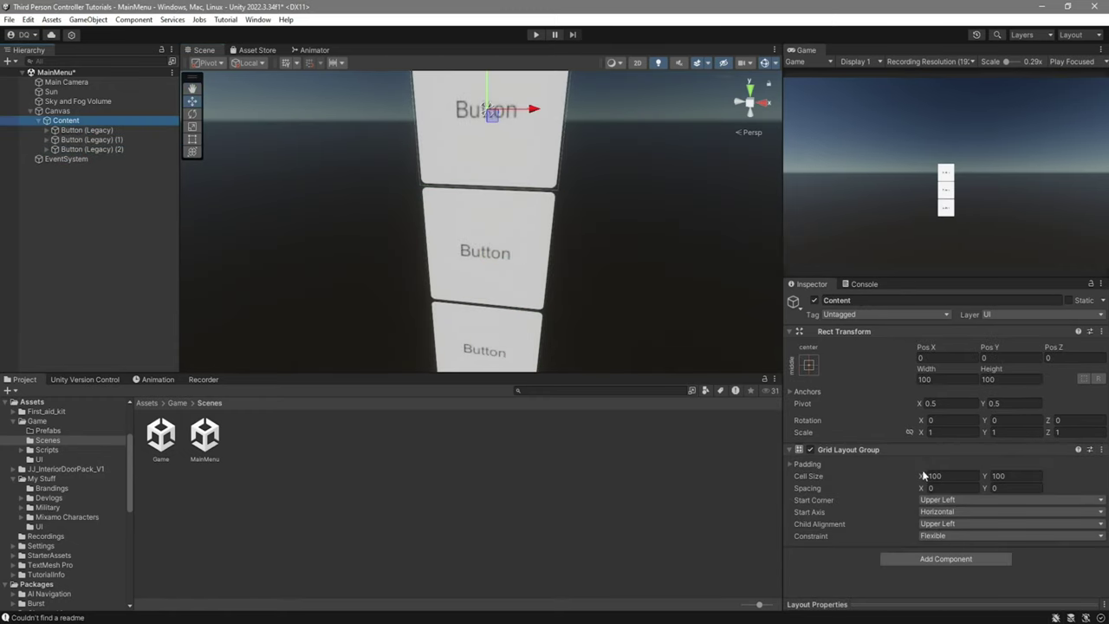
{"action": "left_click_drag", "start_coordinate": [921, 476], "coordinate": [227, 483]}
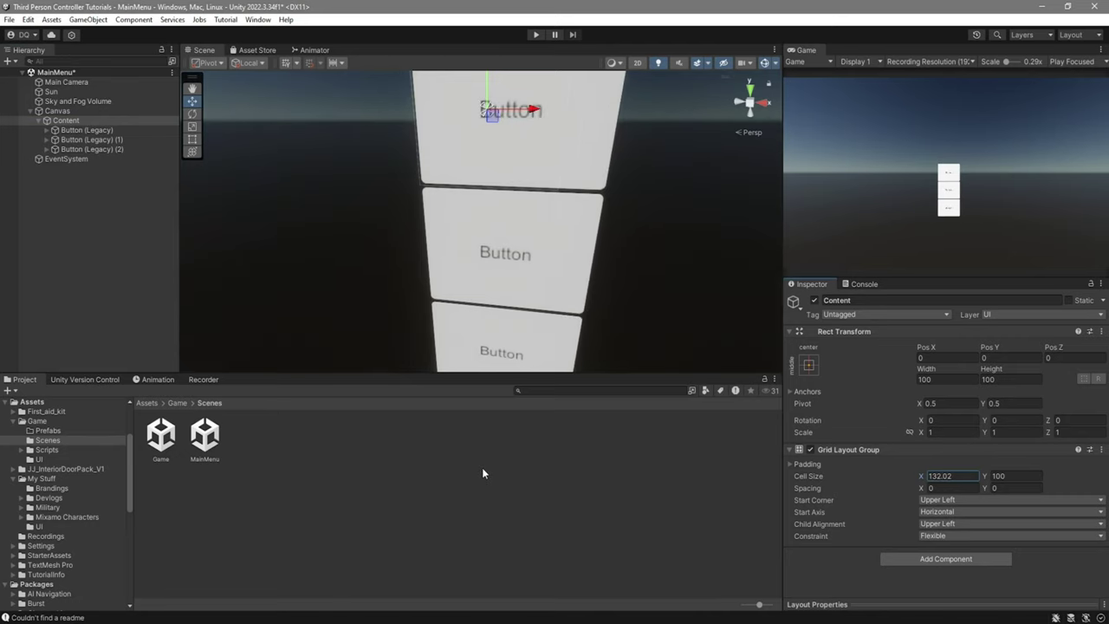
{"action": "left_click", "coordinate": [951, 475]}
{"action": "type", "text": "200"}
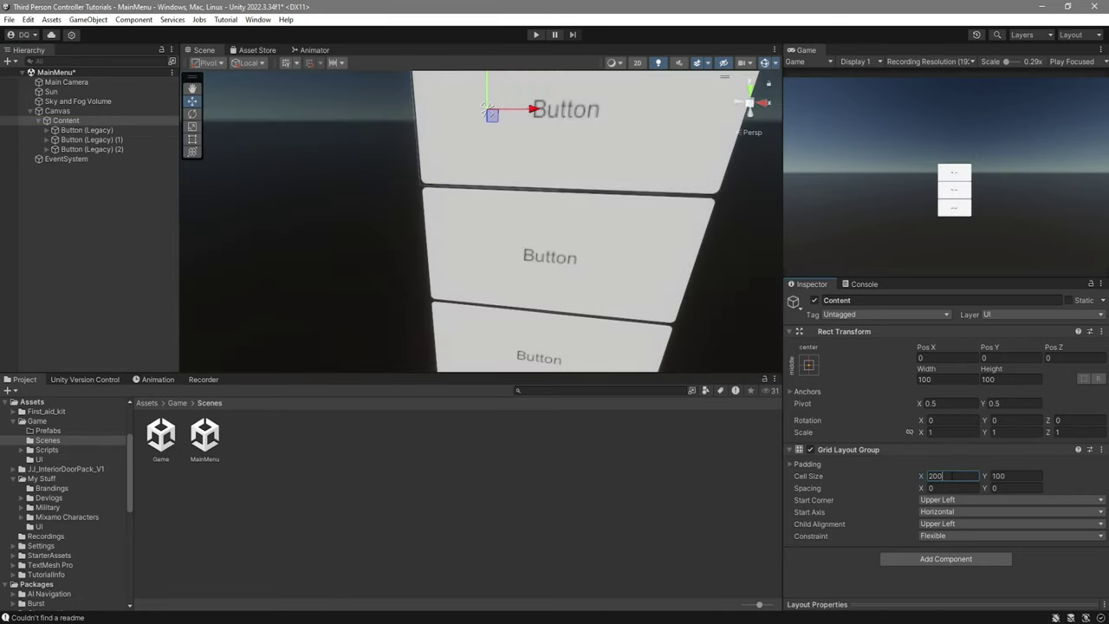
{"action": "key", "text": "Tab"}
{"action": "type", "text": "80"}
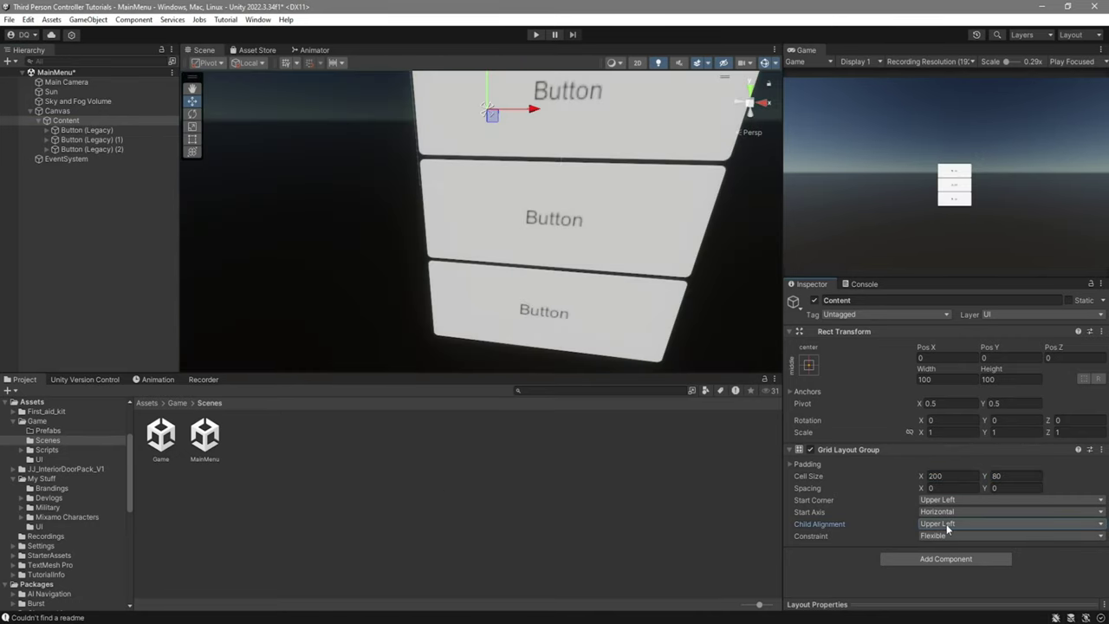
{"action": "left_click", "coordinate": [947, 524]}
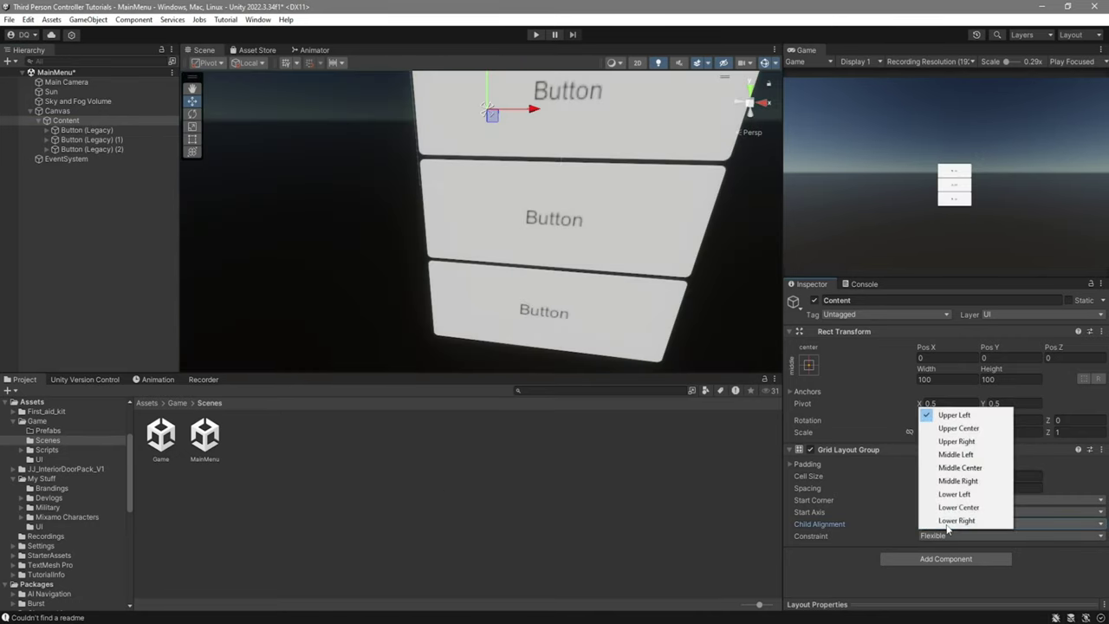
{"action": "left_click", "coordinate": [974, 472]}
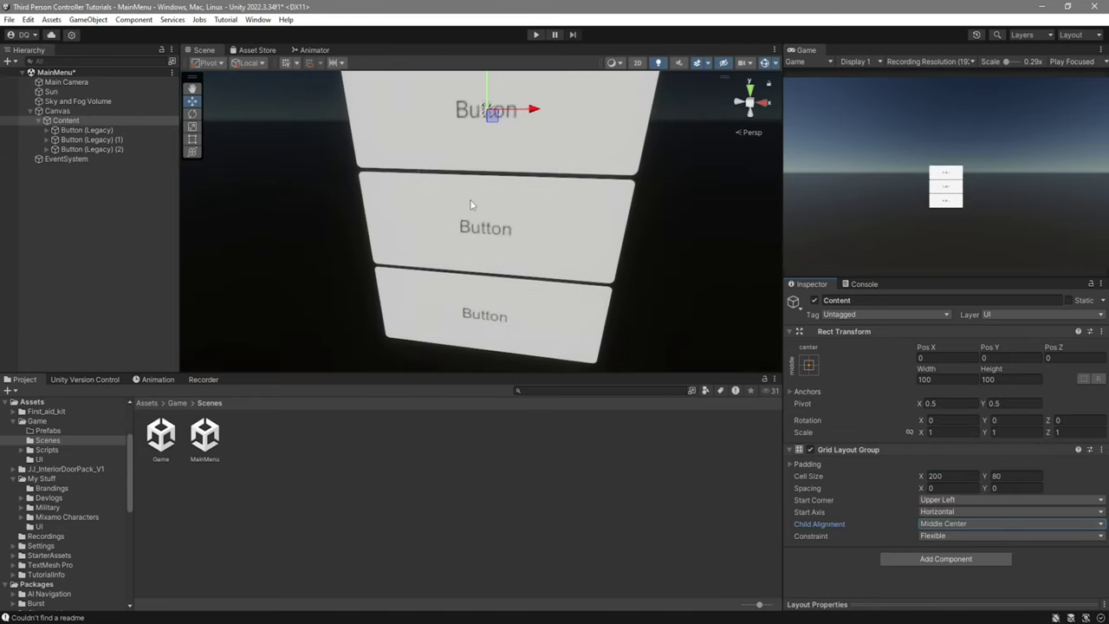
{"action": "left_click_drag", "start_coordinate": [920, 476], "coordinate": [1065, 478]}
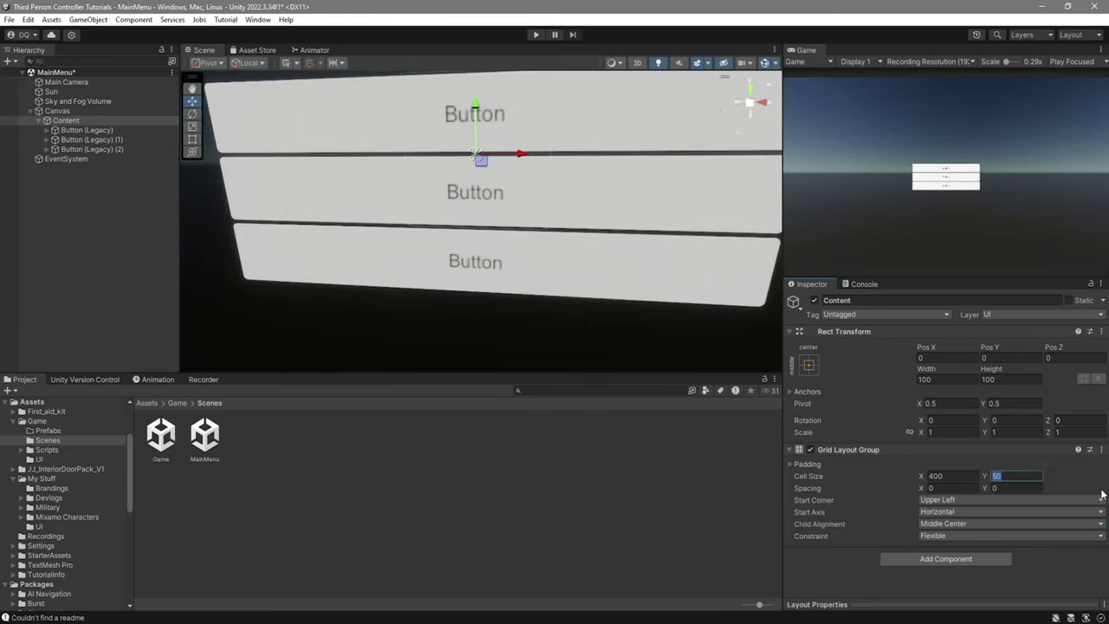
{"action": "left_click_drag", "start_coordinate": [984, 475], "coordinate": [1101, 494]}
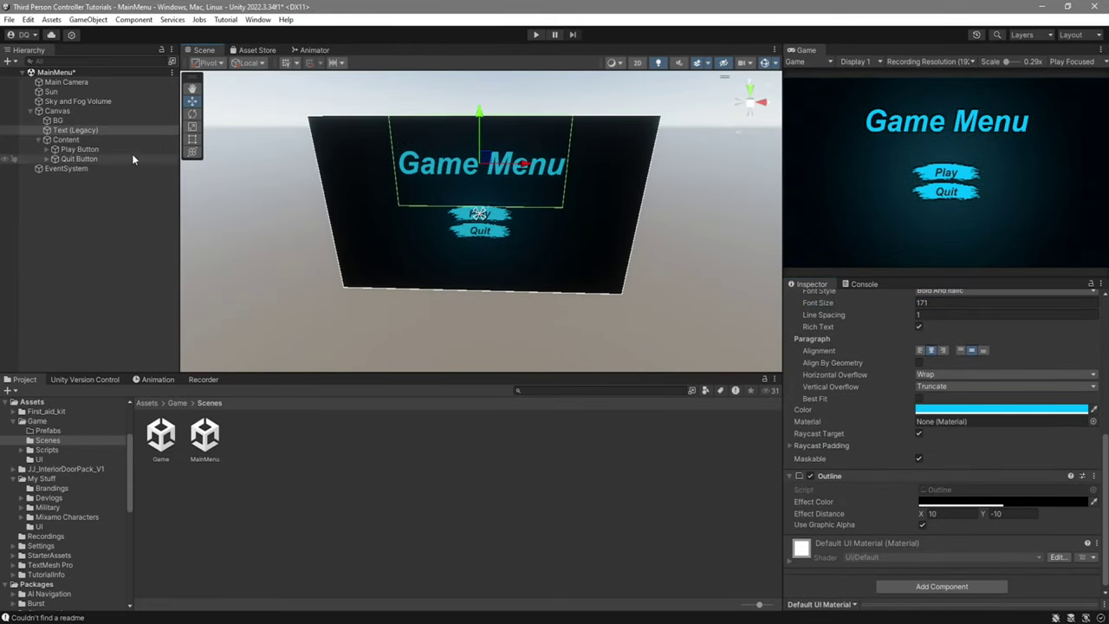
{"action": "left_click", "coordinate": [104, 124]}
{"action": "scroll", "coordinate": [944, 433], "scroll_direction": "up", "scroll_amount": 5}
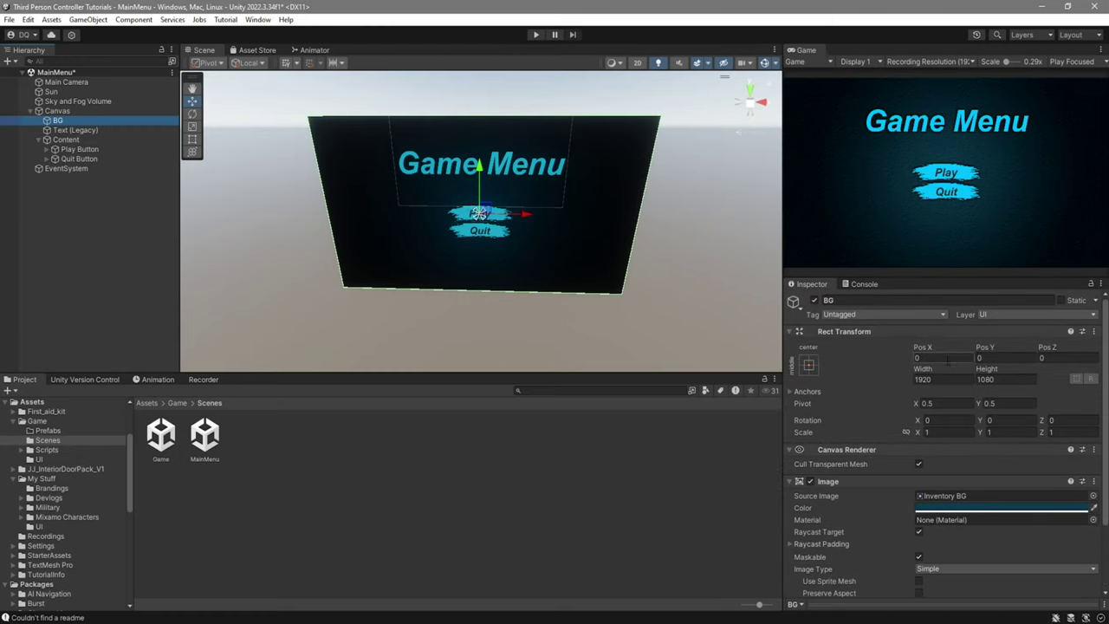
{"action": "left_click", "coordinate": [88, 130]}
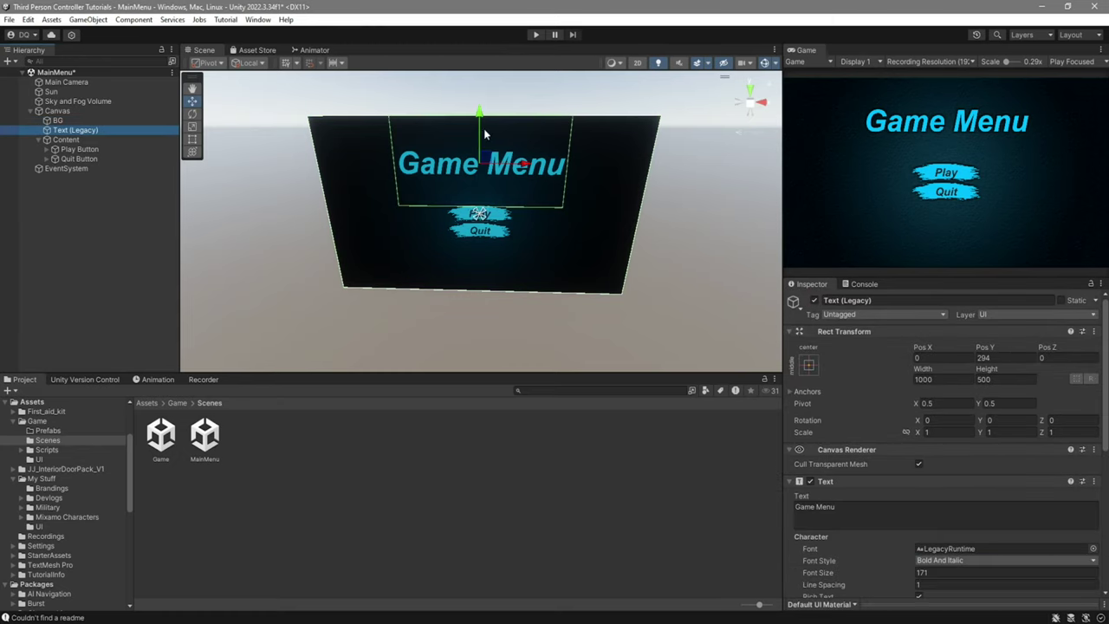
{"action": "left_click", "coordinate": [87, 149]}
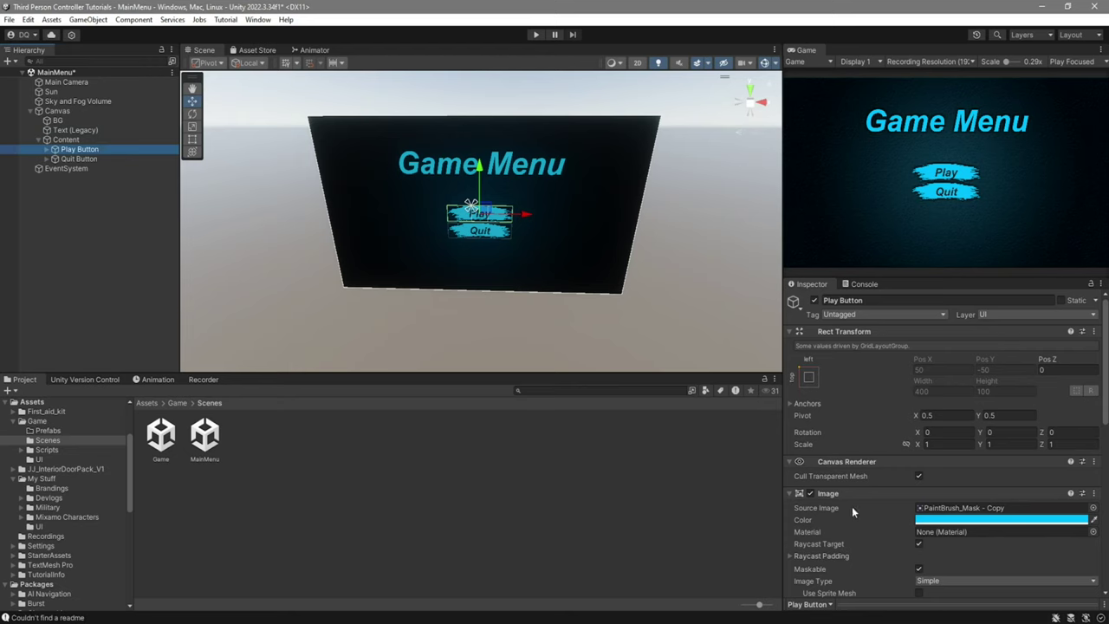
{"action": "left_click", "coordinate": [45, 149]}
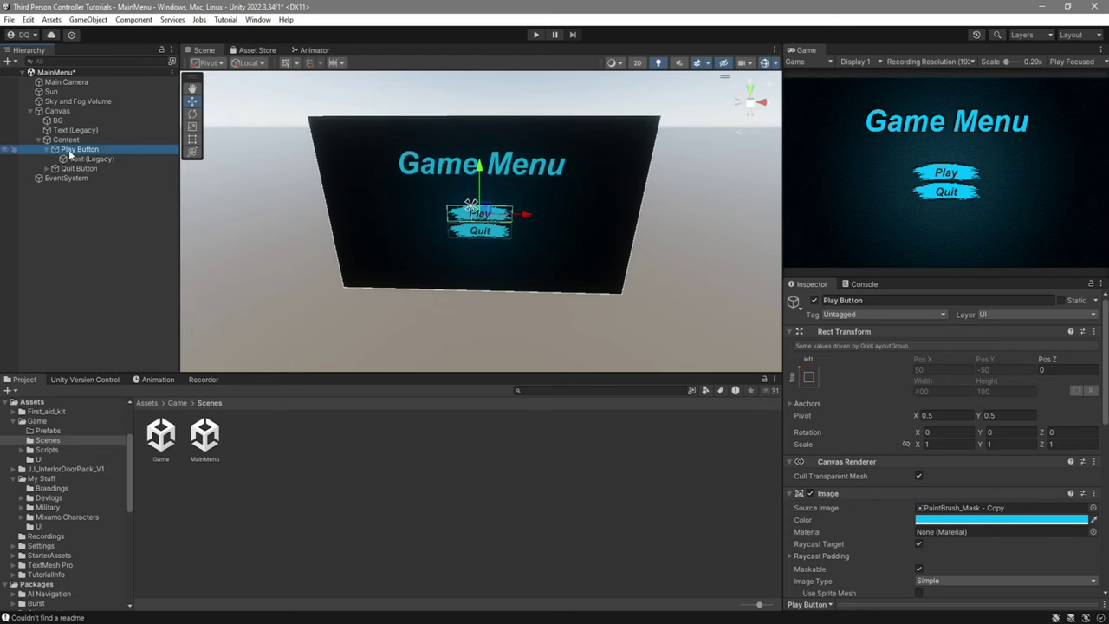
{"action": "left_click", "coordinate": [82, 160]}
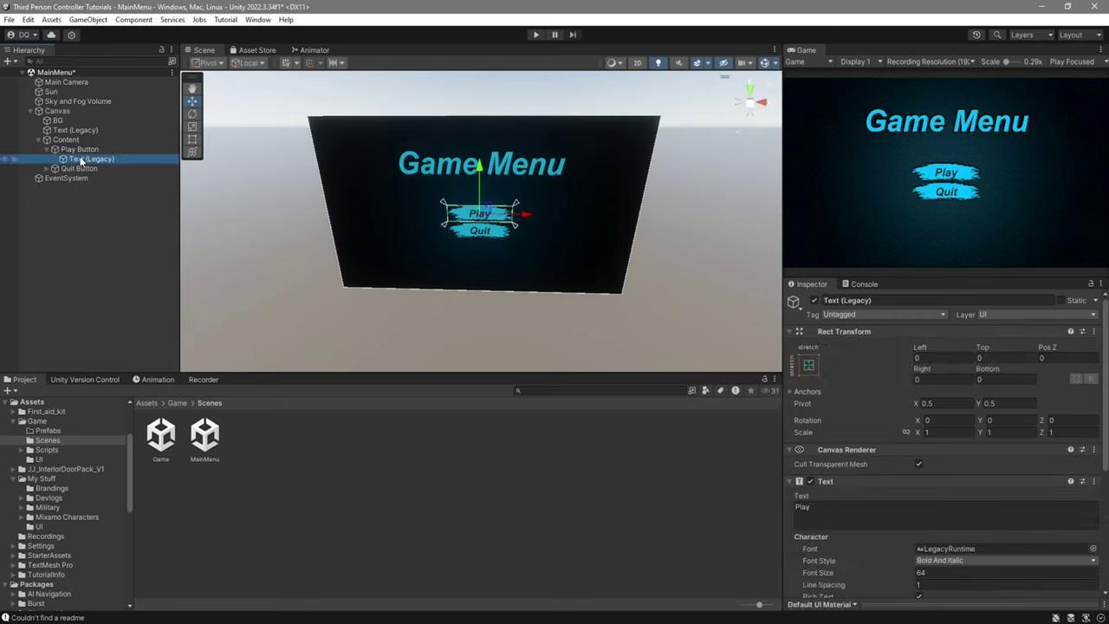
{"action": "left_click", "coordinate": [817, 579]}
{"action": "type", "text": "72"}
{"action": "left_click_drag", "start_coordinate": [817, 582], "coordinate": [782, 377]}
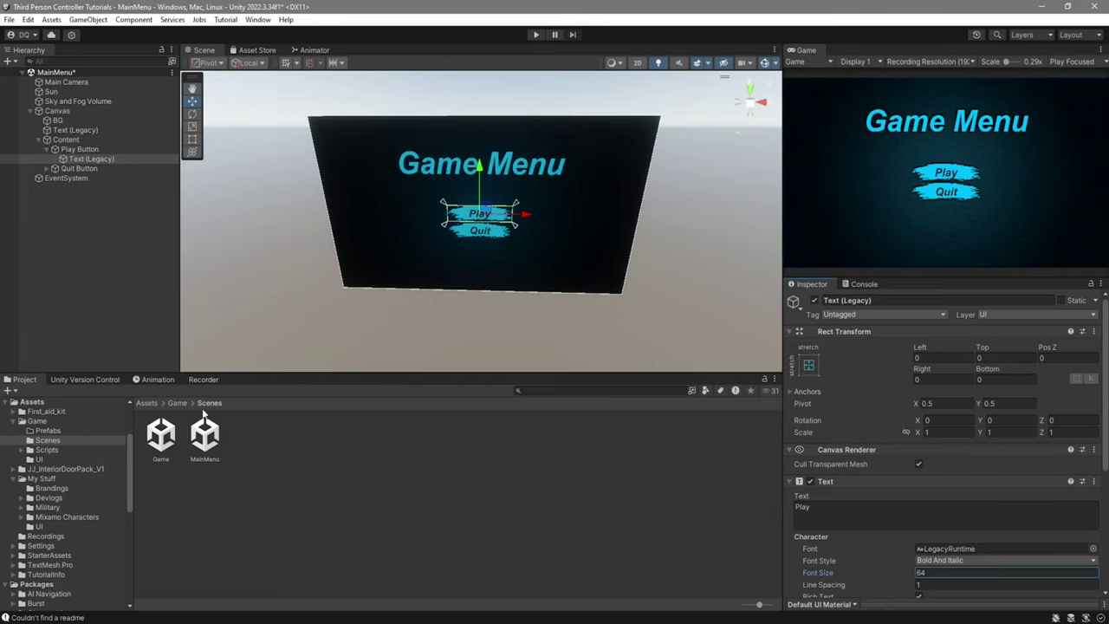
Create a Menus folder in Game/Scripts and start a new C# script inside it
{"action": "left_click", "coordinate": [178, 403]}
{"action": "double_click", "coordinate": [247, 433]}
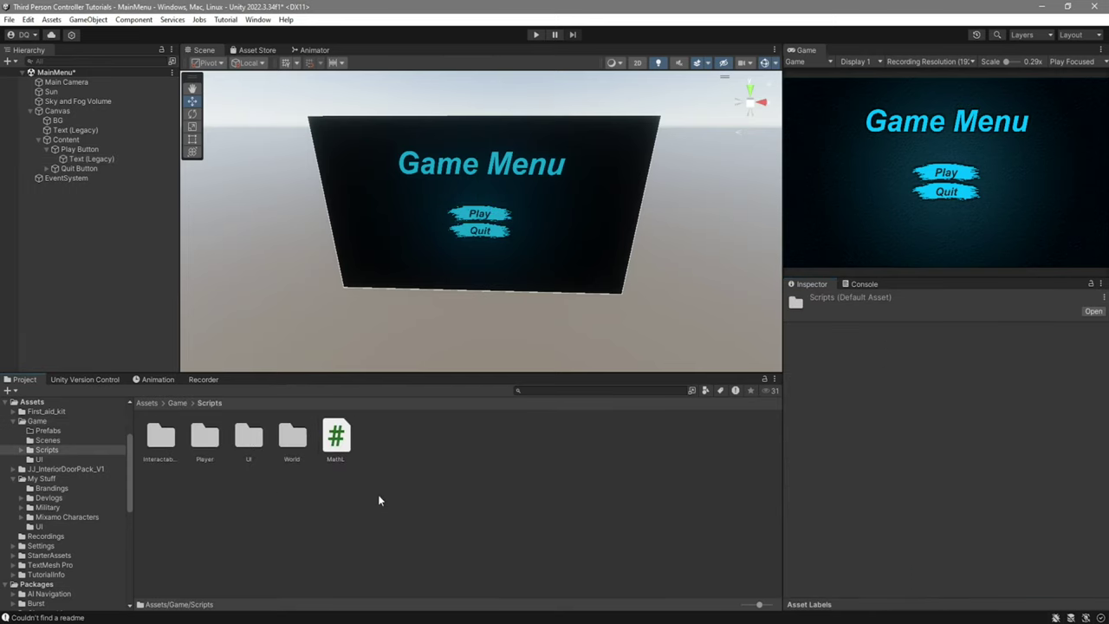
{"action": "right_click", "coordinate": [402, 481]}
{"action": "mouse_move", "coordinate": [497, 142]}
{"action": "left_click", "coordinate": [626, 19]}
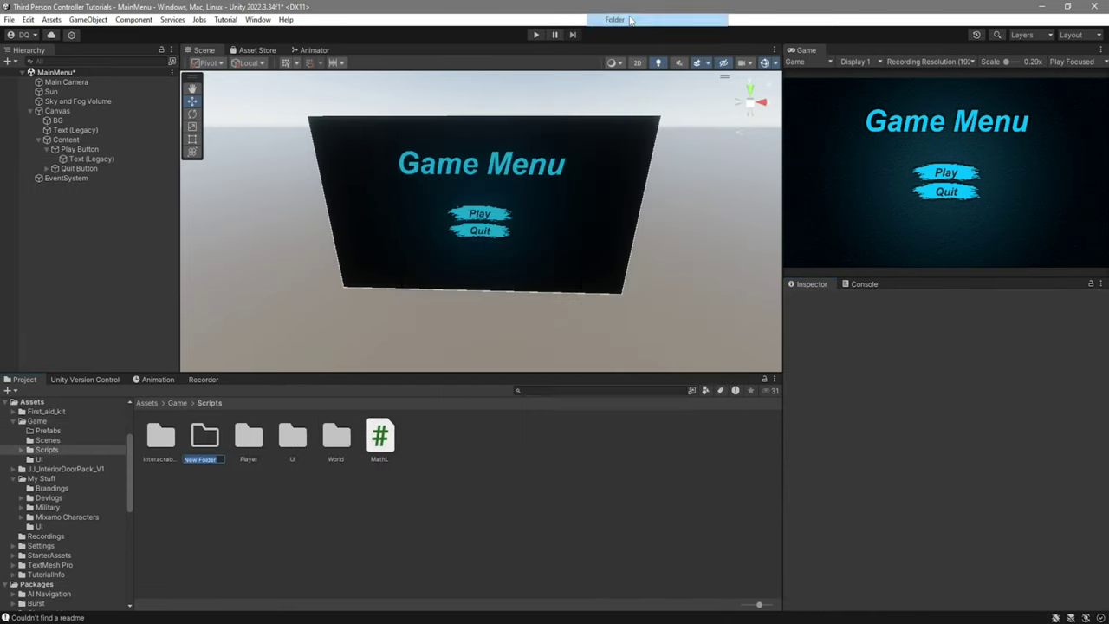
{"action": "type", "text": "Menus"}
{"action": "key", "text": "Return"}
{"action": "double_click", "coordinate": [204, 433]}
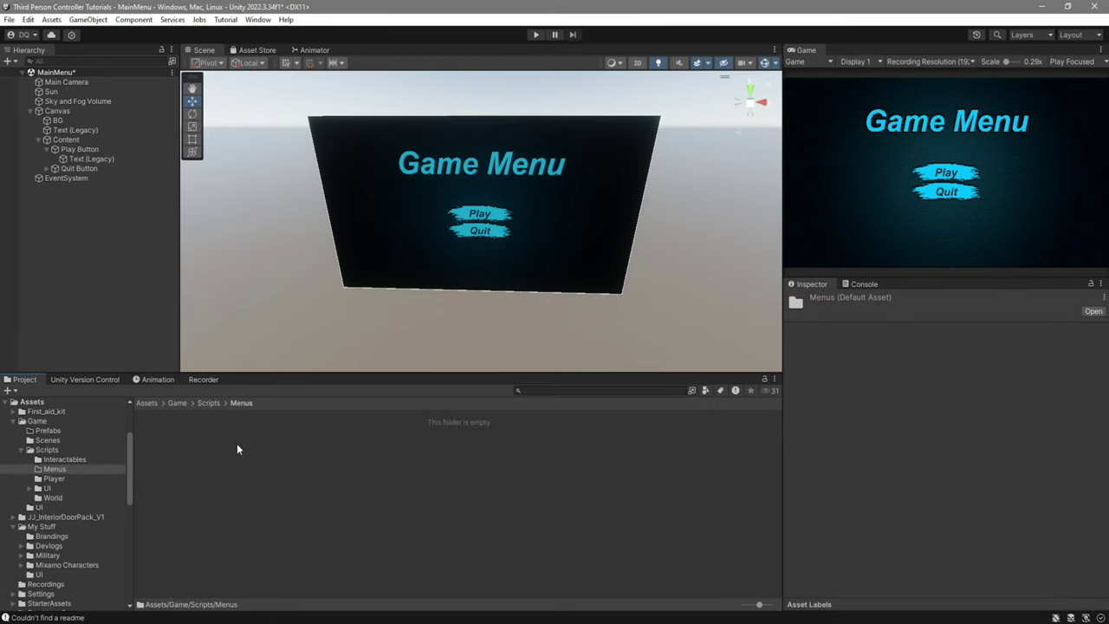
{"action": "right_click", "coordinate": [242, 440]}
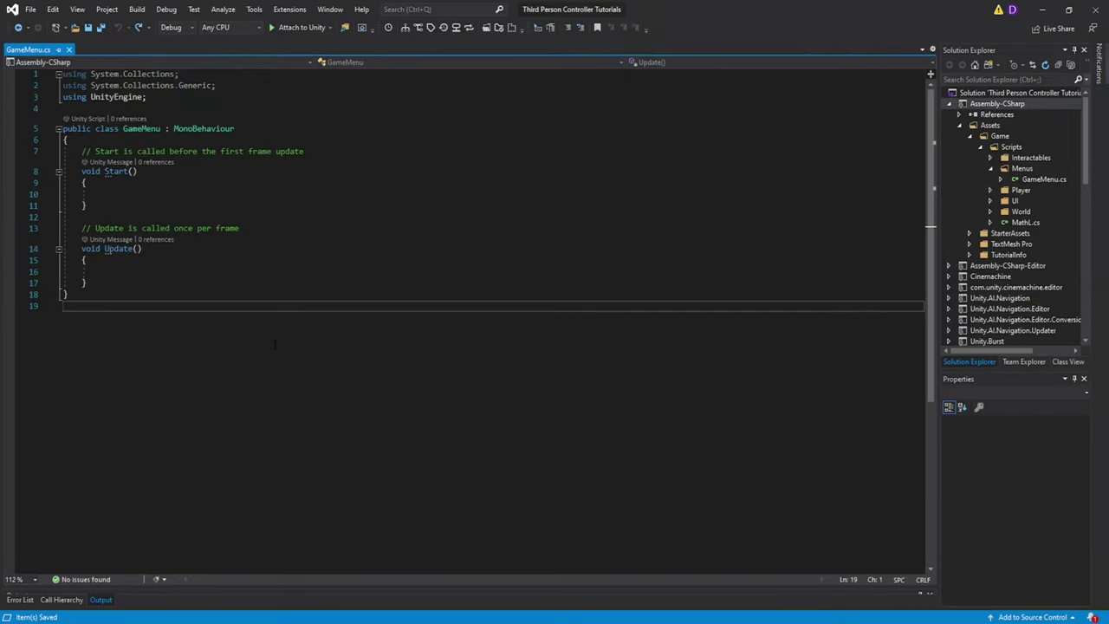
Add 'using UnityEngine.SceneManagement;' and replace Start/Update with a serialized string gameSceneName field
{"action": "left_click", "coordinate": [194, 102]}
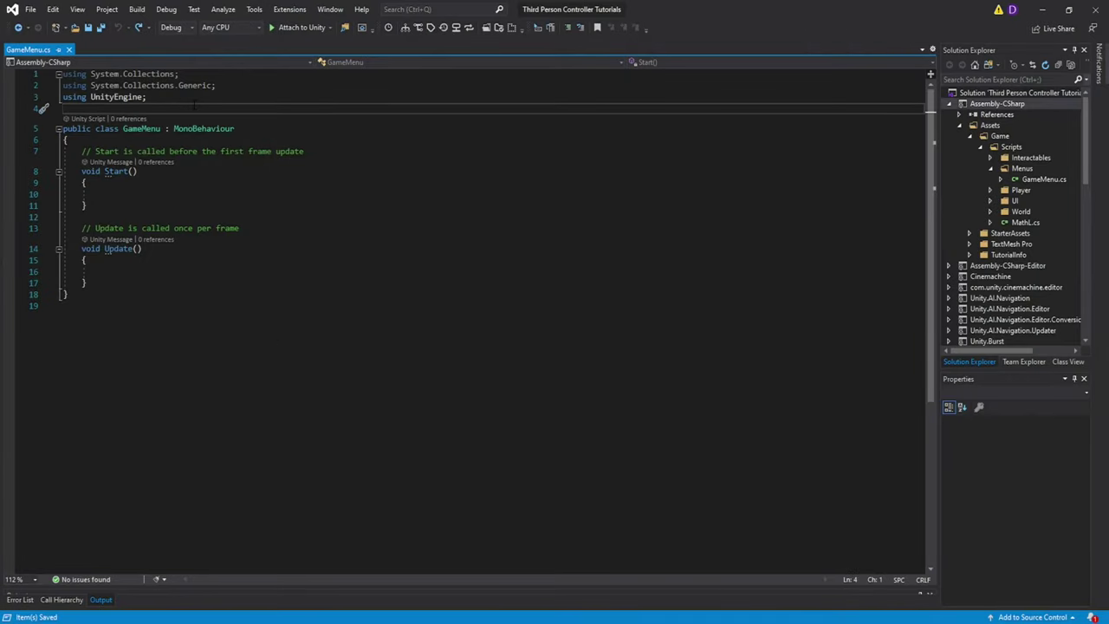
{"action": "key", "text": "Return"}
{"action": "type", "text": "using U"}
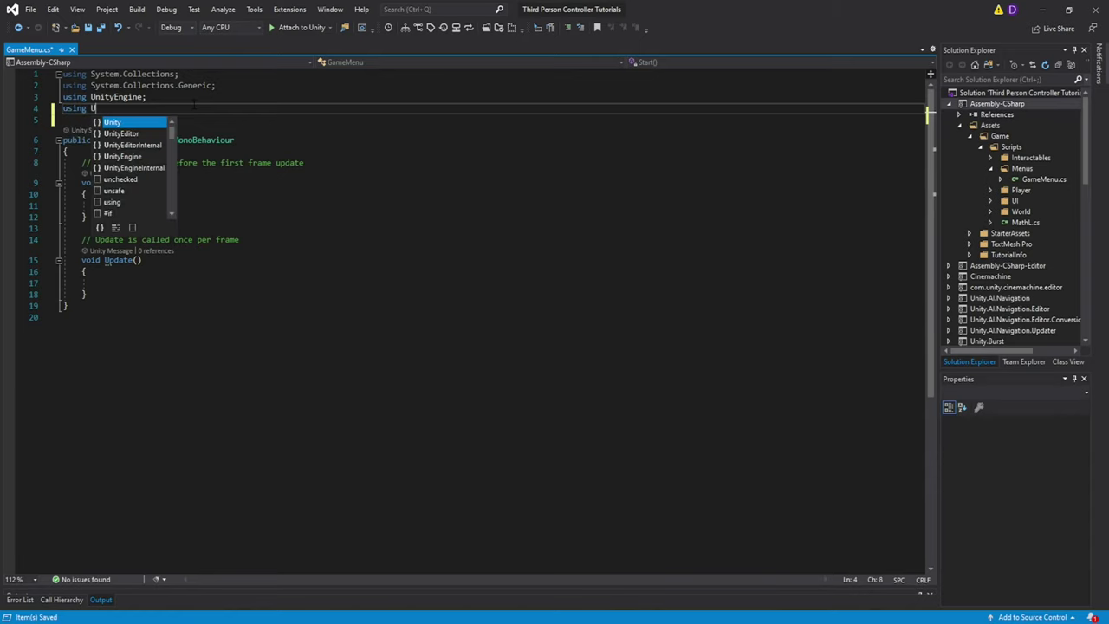
{"action": "type", "text": "nityEngine.SceneManagement;"}
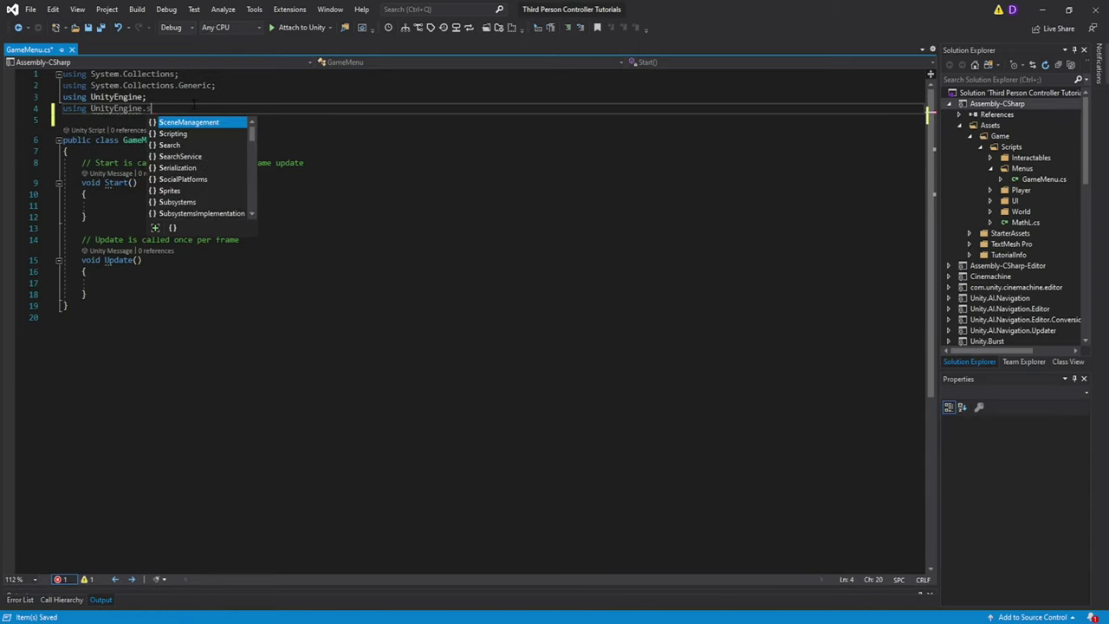
{"action": "left_click_drag", "start_coordinate": [87, 293], "coordinate": [20, 173]}
{"action": "key", "text": "Delete"}
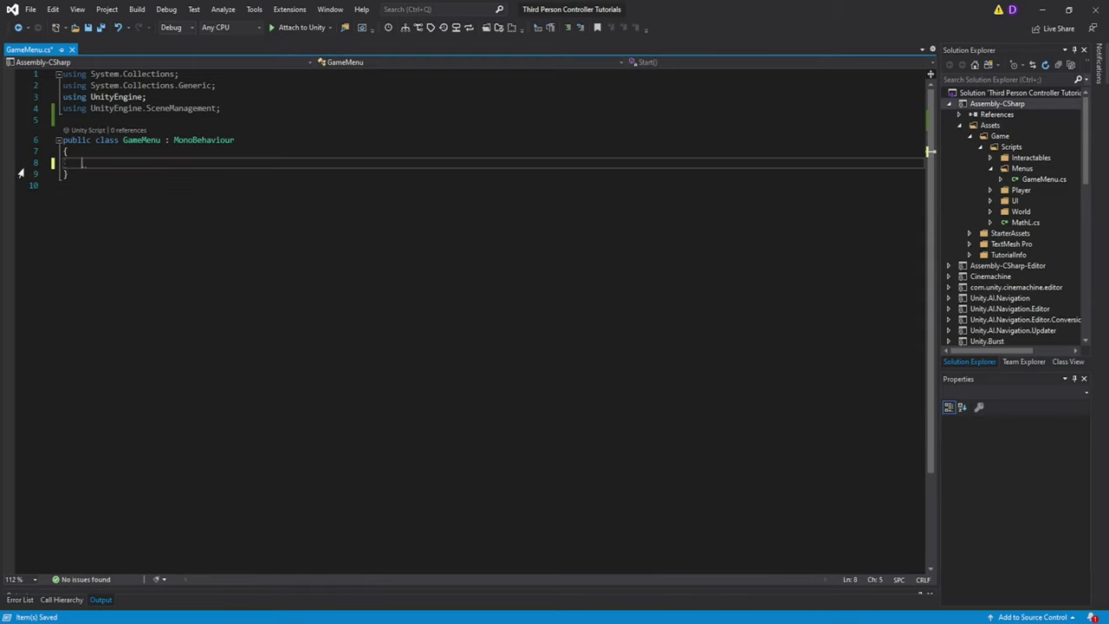
{"action": "type", "text": "[SerializeField] private string "}
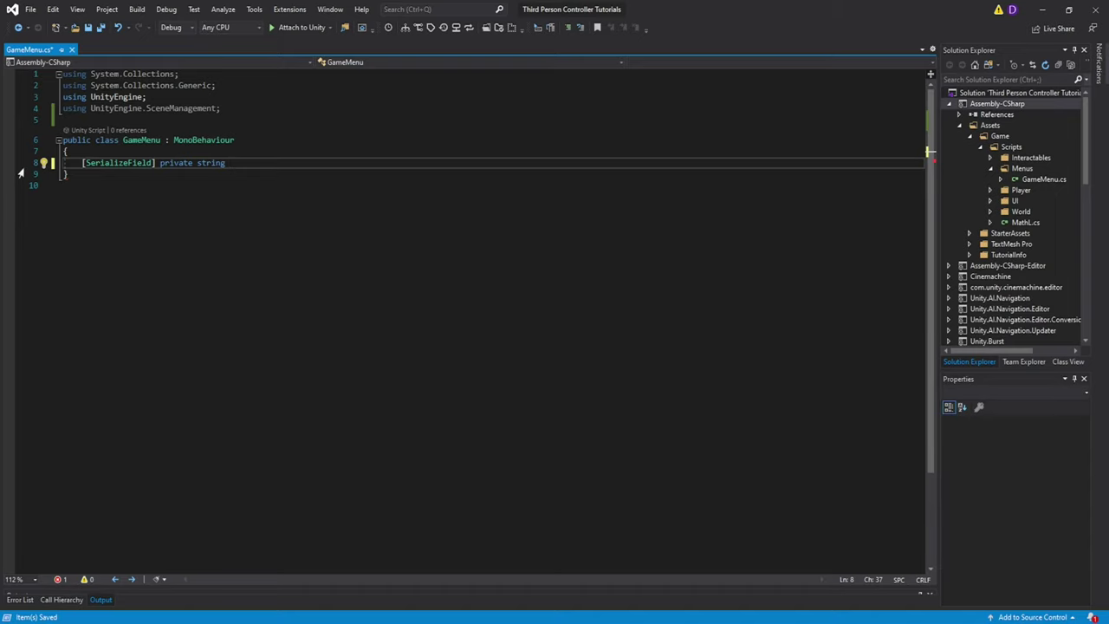
{"action": "type", "text": "gameSceneName;"}
{"action": "key", "text": "Return"}
{"action": "key", "text": "Return"}
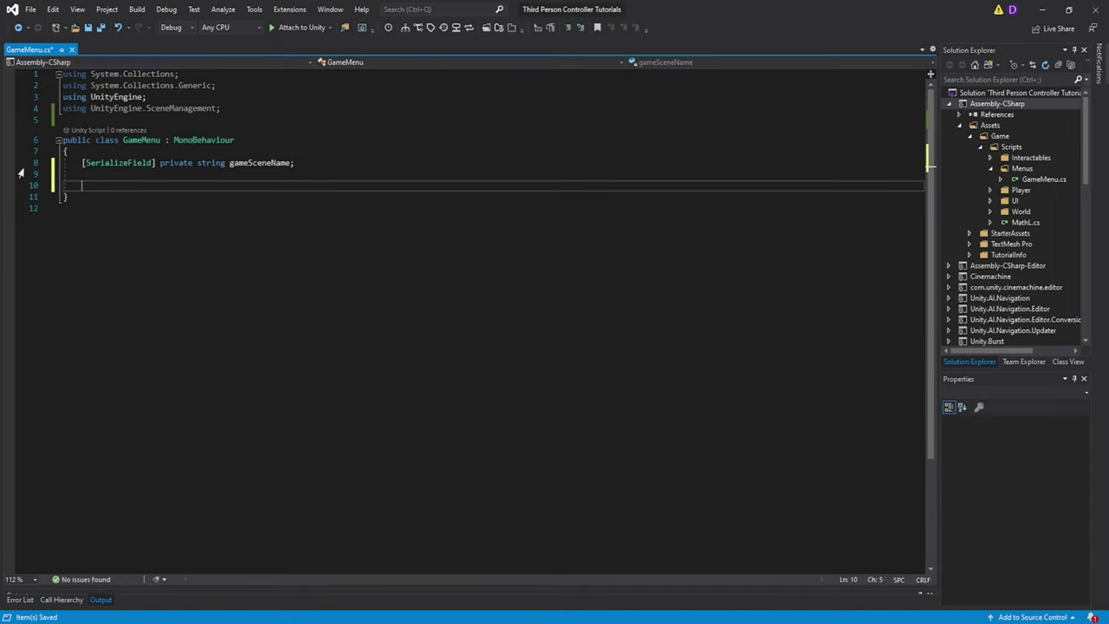
Write a public Play() method calling SceneManager.LoadScene(gameSceneName)
{"action": "type", "text": "public void Play()"}
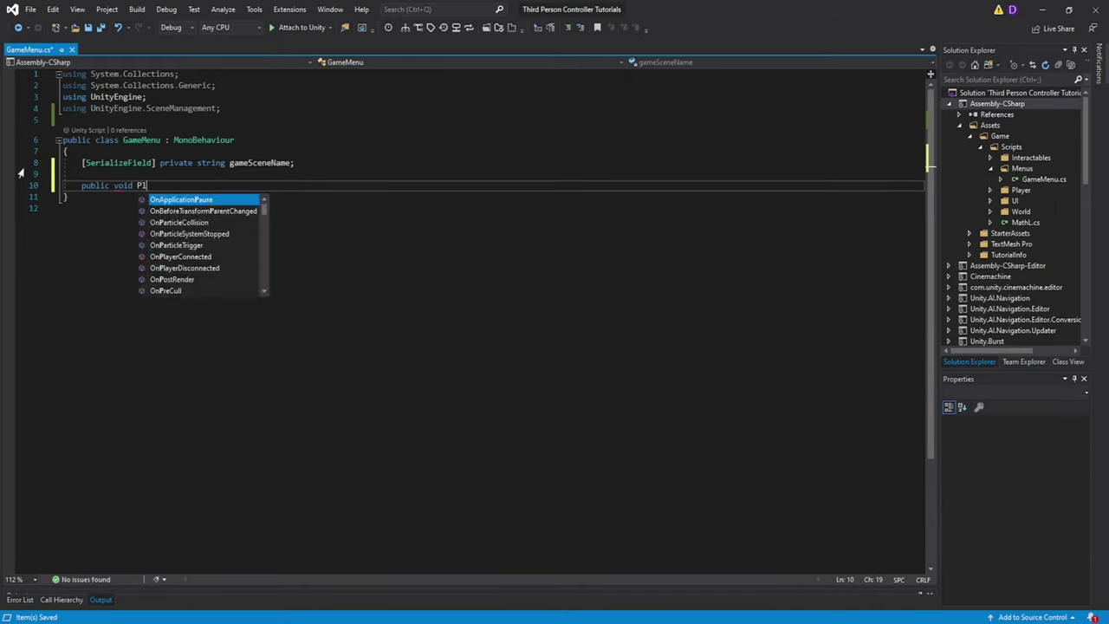
{"action": "key", "text": "Return"}
{"action": "type", "text": "{"}
{"action": "key", "text": "Return"}
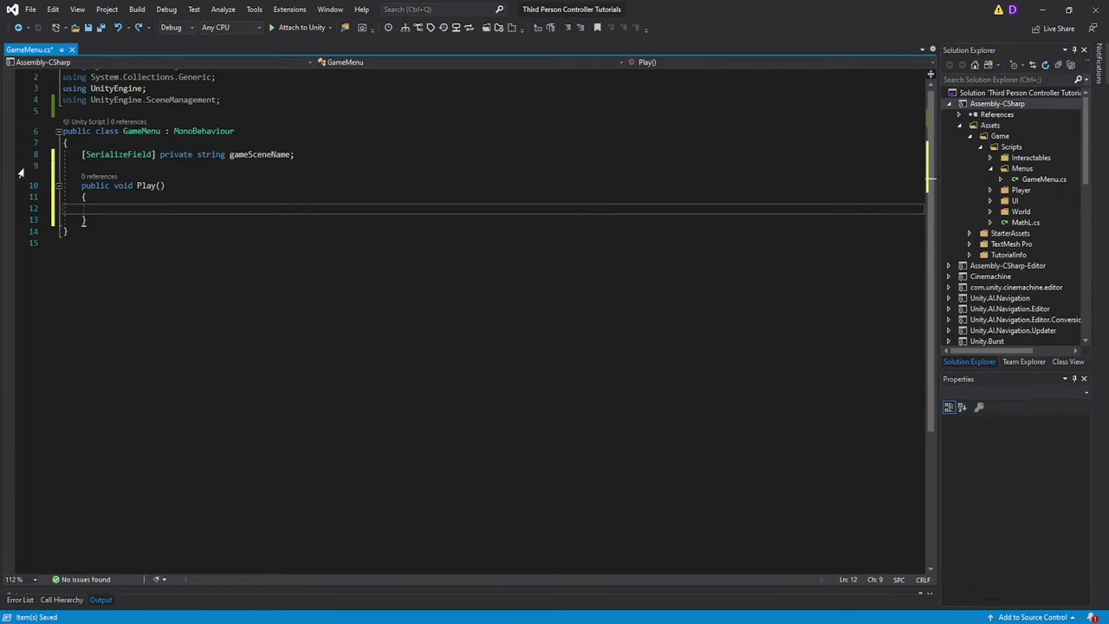
{"action": "type", "text": "scen"}
{"action": "key", "text": "Down"}
{"action": "key", "text": "Tab"}
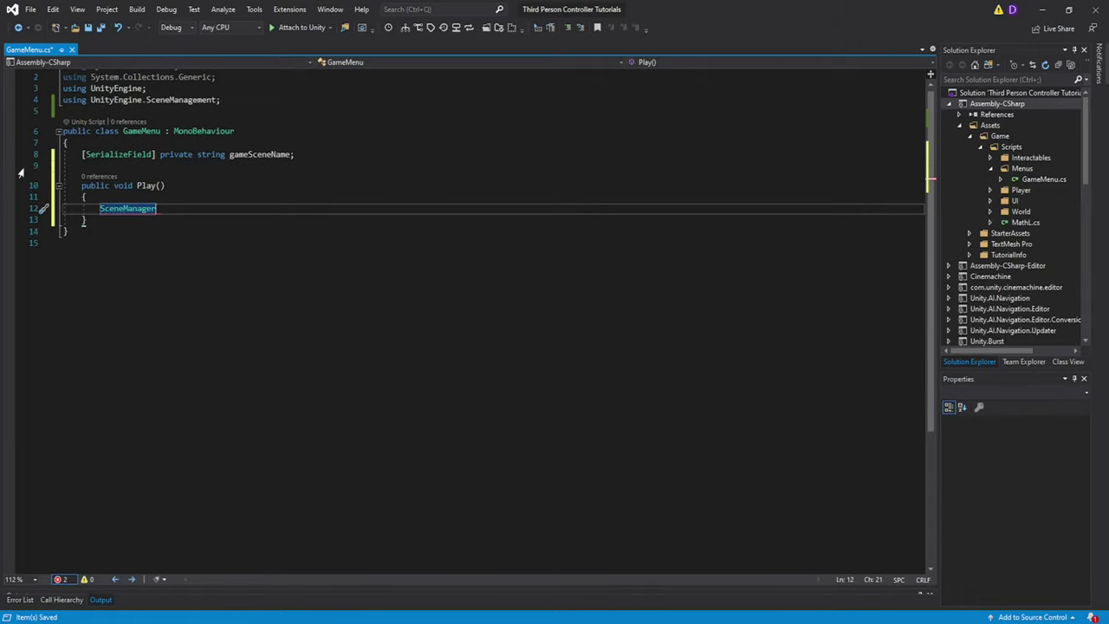
{"action": "type", "text": ".LoadScene("}
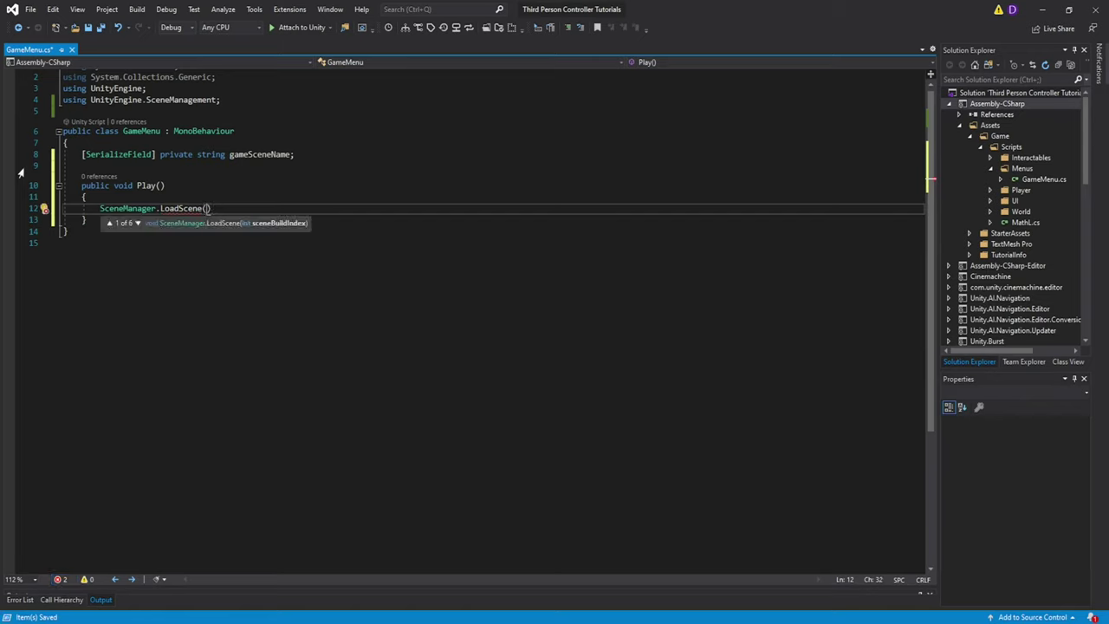
{"action": "type", "text": "game"}
{"action": "key", "text": "Tab"}
{"action": "type", "text": ");"}
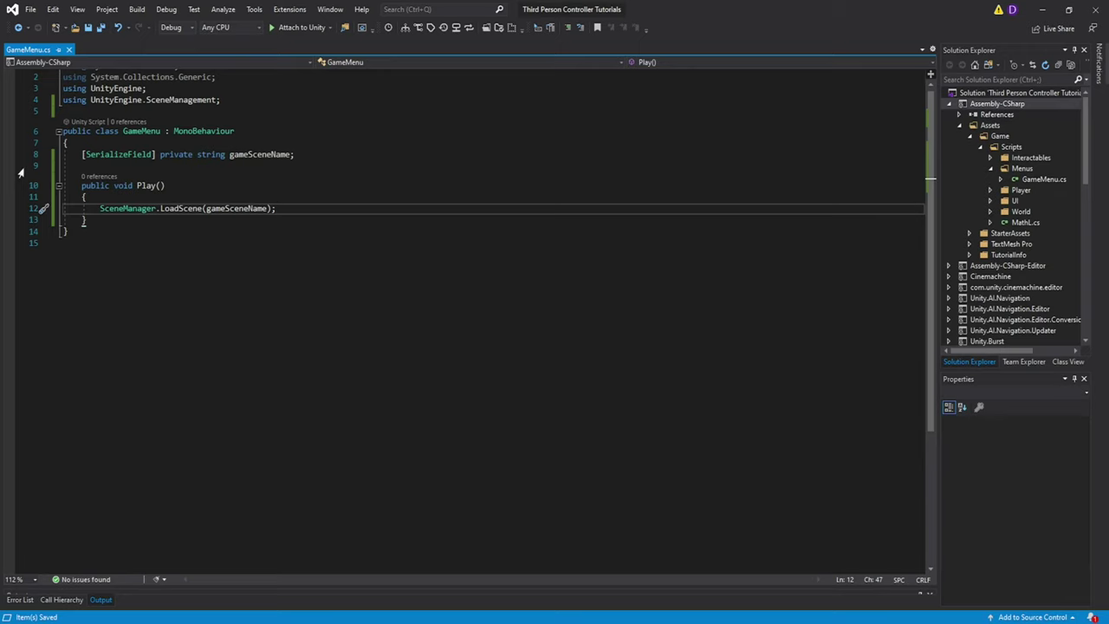
Add a public Quit() method below Play() that calls Application.Quit()
{"action": "key", "text": "Up"}
{"action": "key", "text": "Up"}
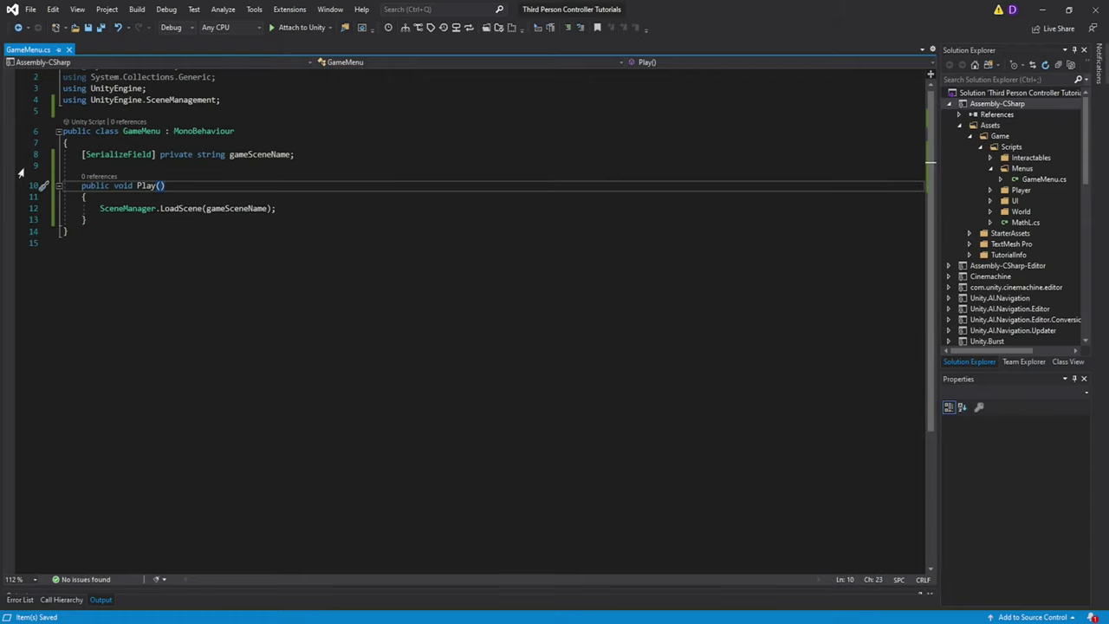
{"action": "key", "text": "Down"}
{"action": "key", "text": "Down"}
{"action": "key", "text": "Down"}
{"action": "key", "text": "Return"}
{"action": "key", "text": "Return"}
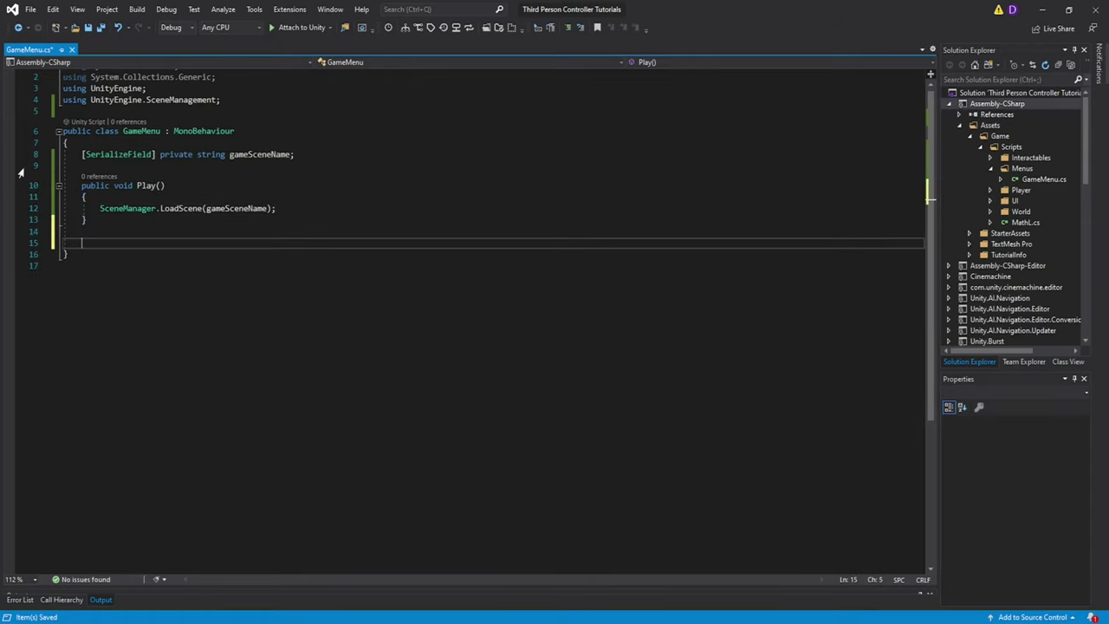
{"action": "type", "text": "public void Quit()"}
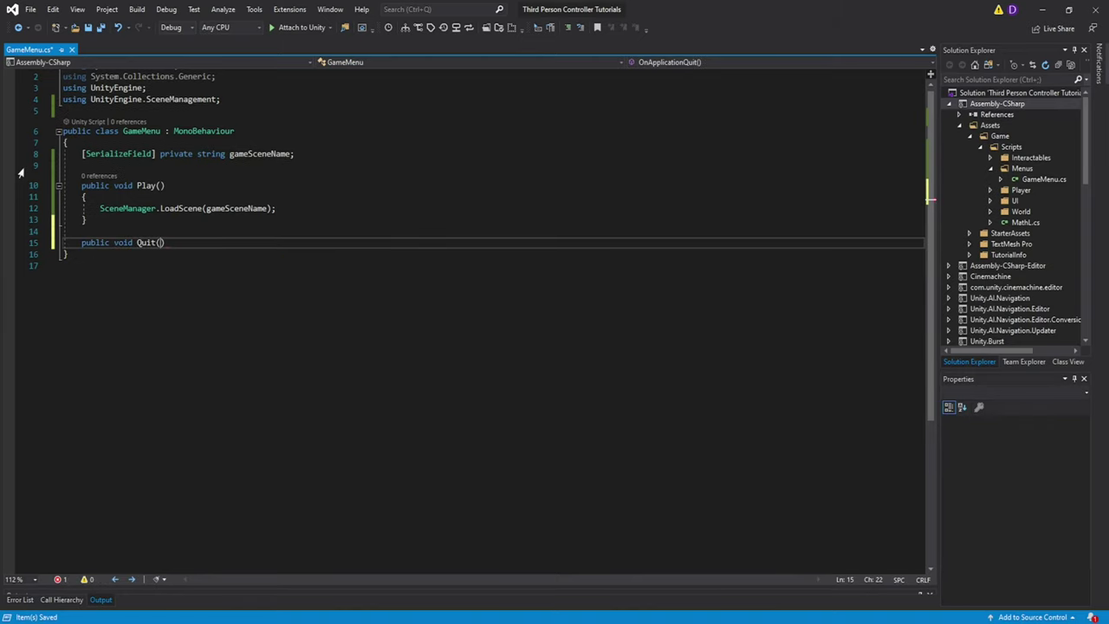
{"action": "key", "text": "Return"}
{"action": "type", "text": "{"}
{"action": "key", "text": "Return"}
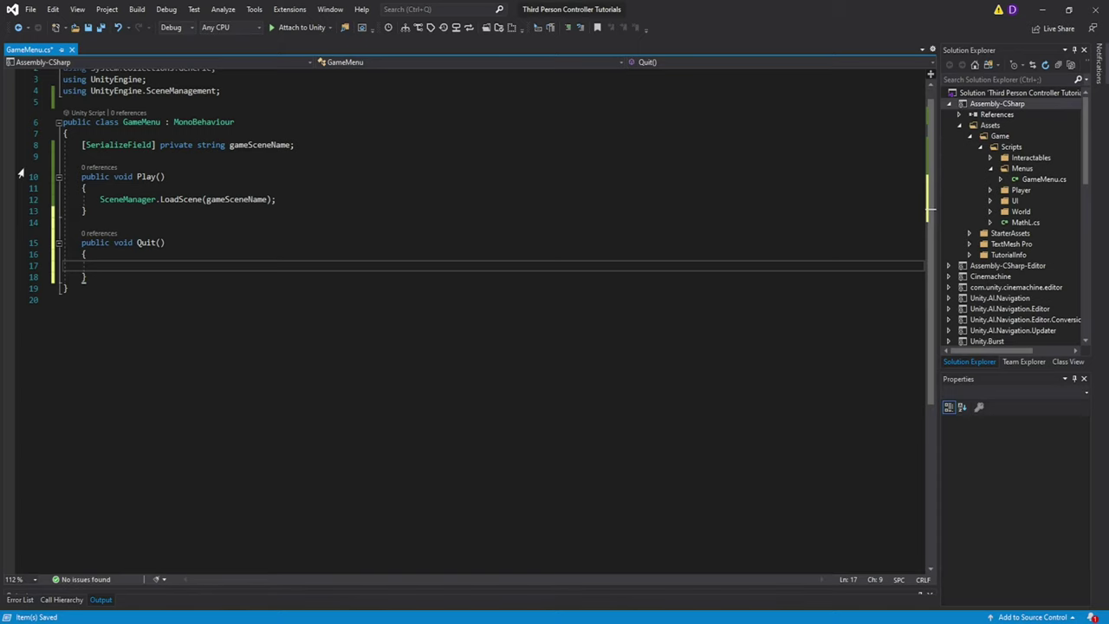
{"action": "key", "text": "Up"}
{"action": "key", "text": "Down"}
{"action": "type", "text": "Application"}
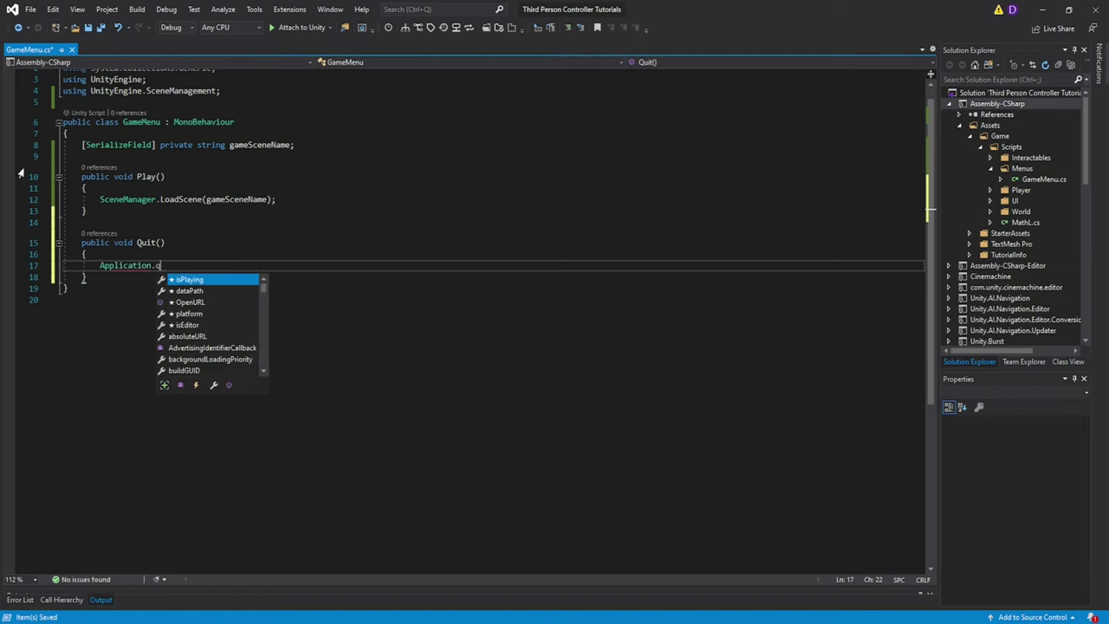
{"action": "type", "text": "uit();"}
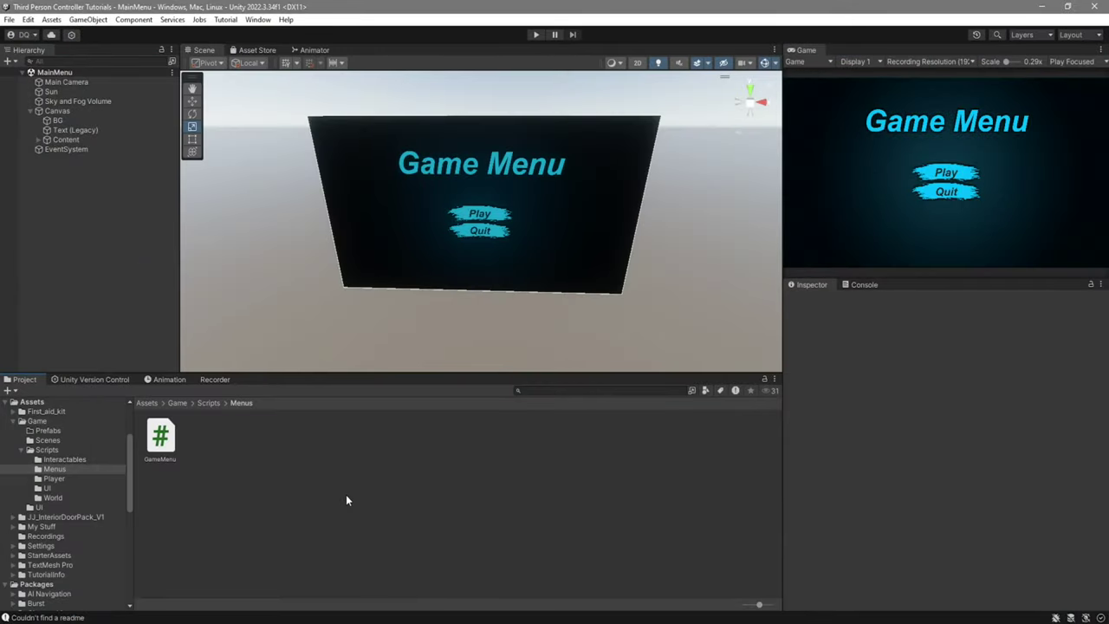
Create an empty Canvas child named Main Menu
{"action": "right_click", "coordinate": [76, 109]}
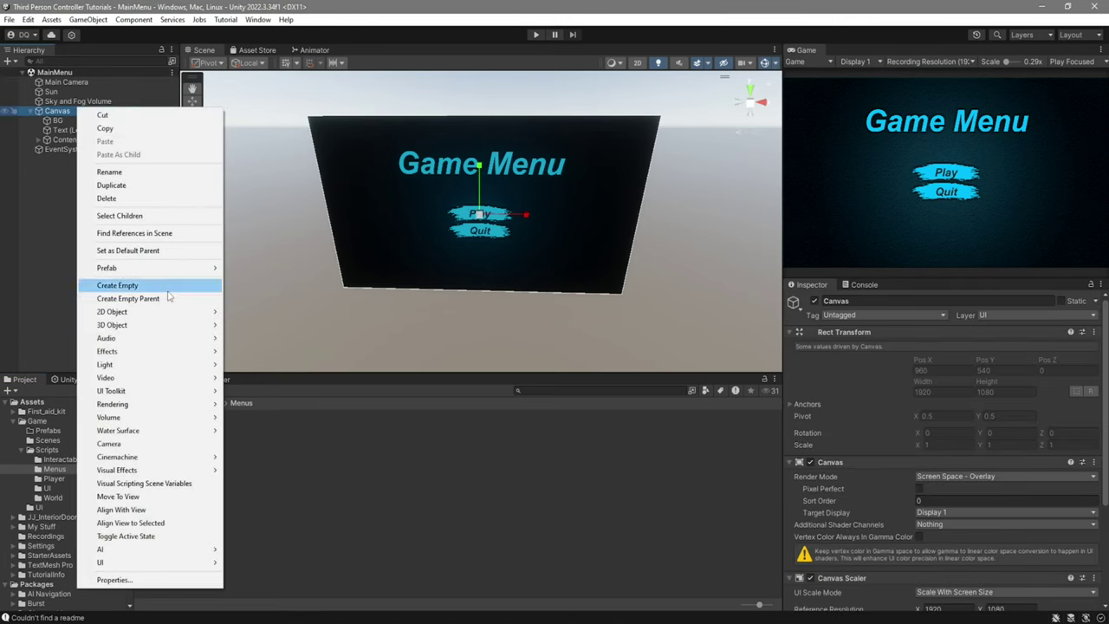
{"action": "left_click", "coordinate": [117, 284]}
{"action": "type", "text": "M"}
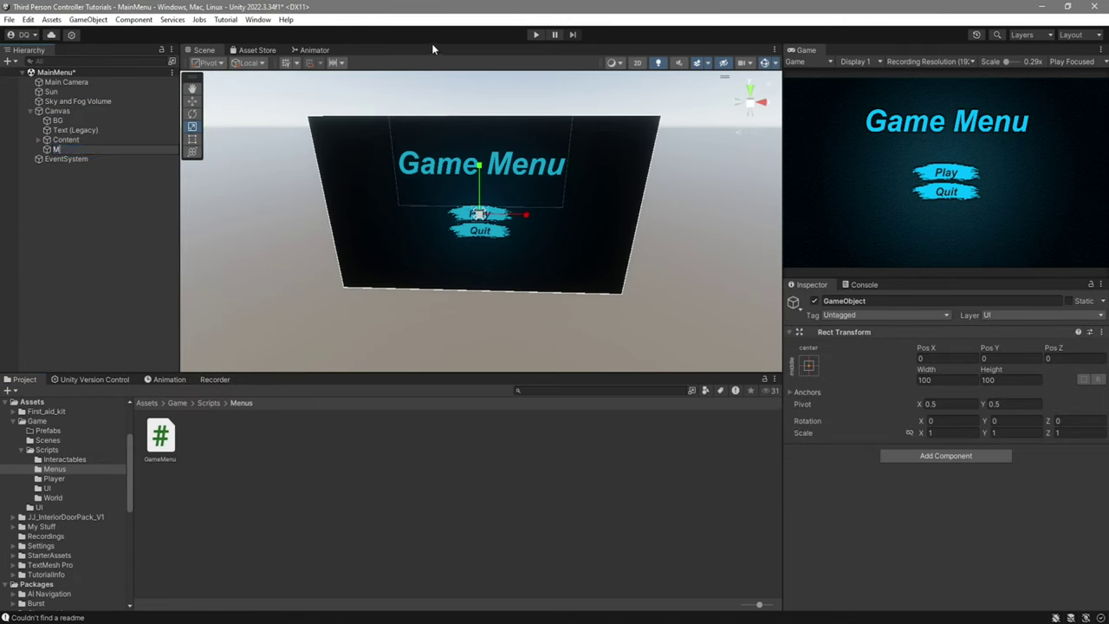
{"action": "type", "text": "ain Menu"}
{"action": "key", "text": "Return"}
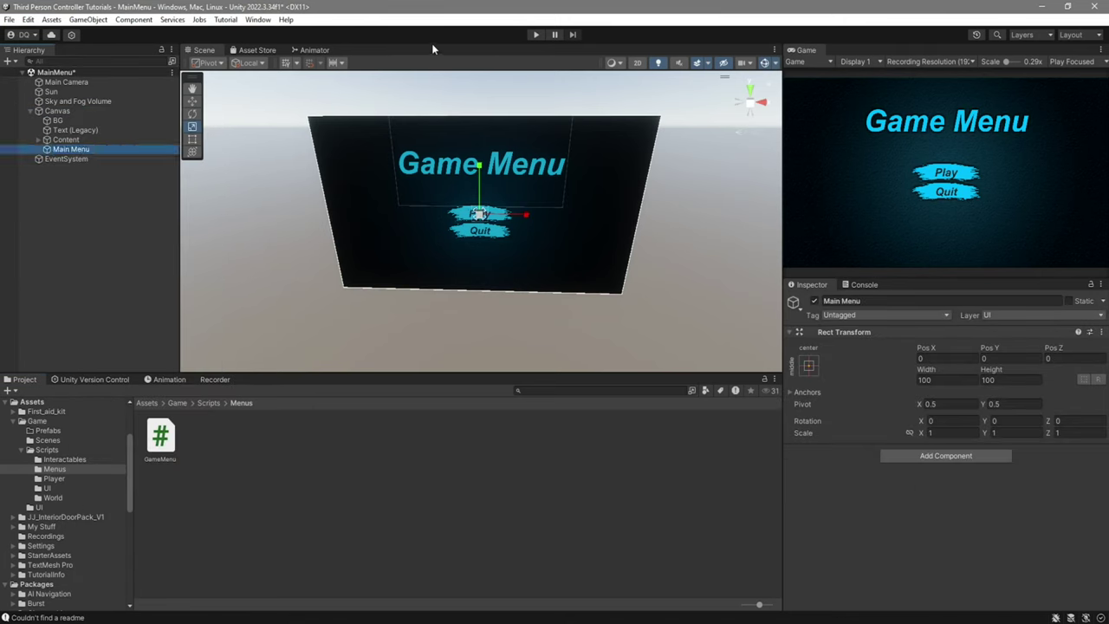
Move BG, Text (Legacy) and Content under Main Menu and attach the GameMenu script
{"action": "left_click", "coordinate": [96, 140]}
{"action": "left_click", "coordinate": [57, 121], "text": "shift"}
{"action": "left_click_drag", "start_coordinate": [57, 120], "coordinate": [71, 149]}
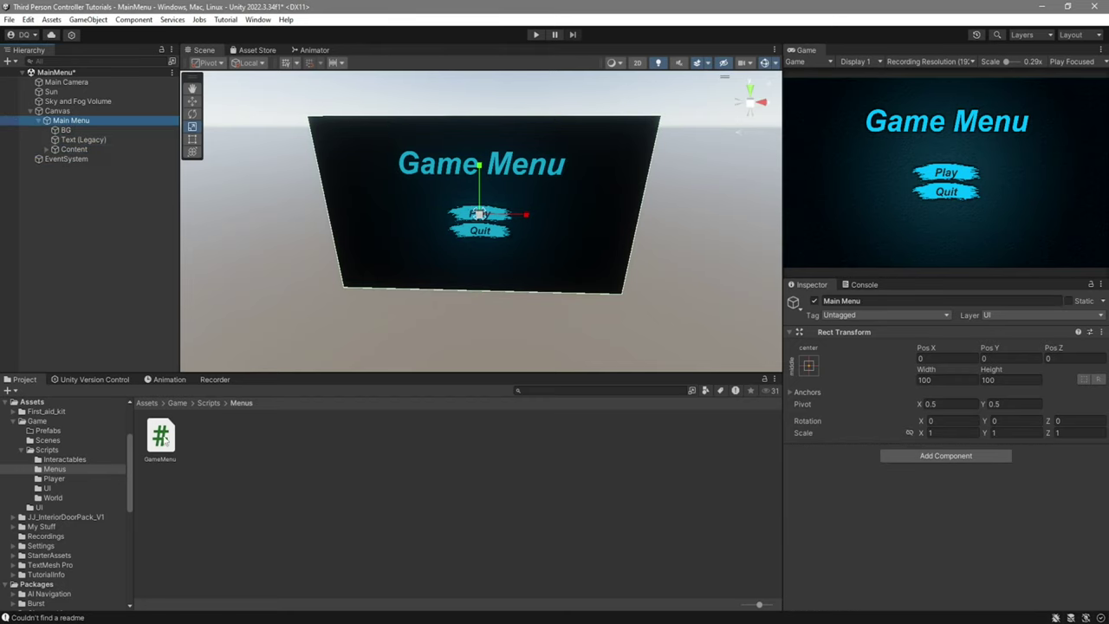
{"action": "left_click_drag", "start_coordinate": [160, 438], "coordinate": [843, 484]}
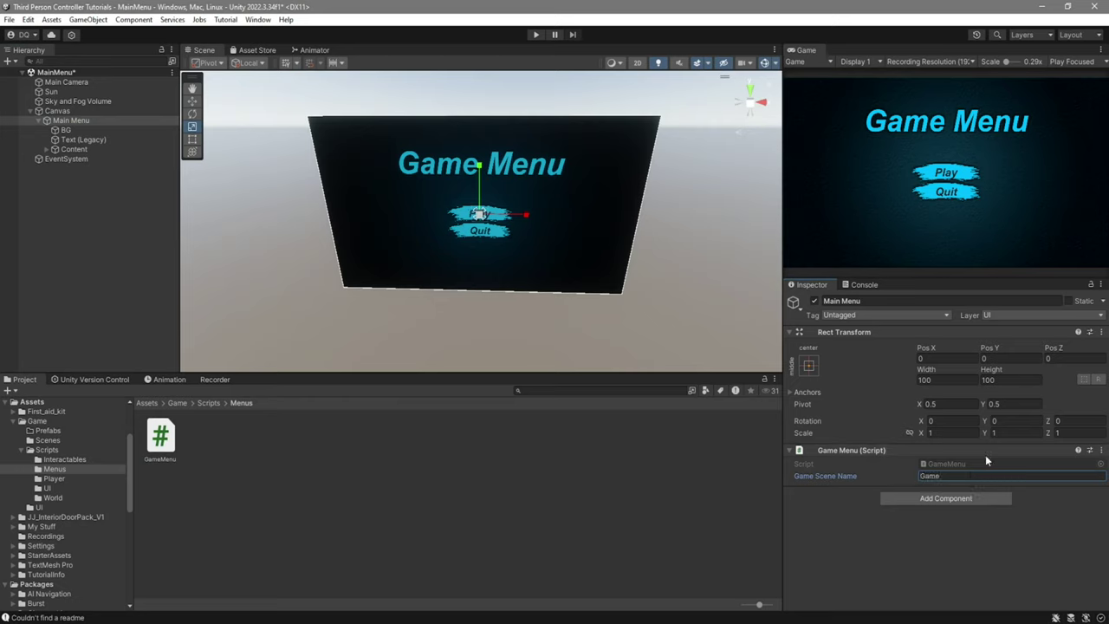
Give both Play and Quit buttons an On Click entry targeting Main Menu
{"action": "left_click", "coordinate": [45, 149]}
{"action": "left_click", "coordinate": [87, 158]}
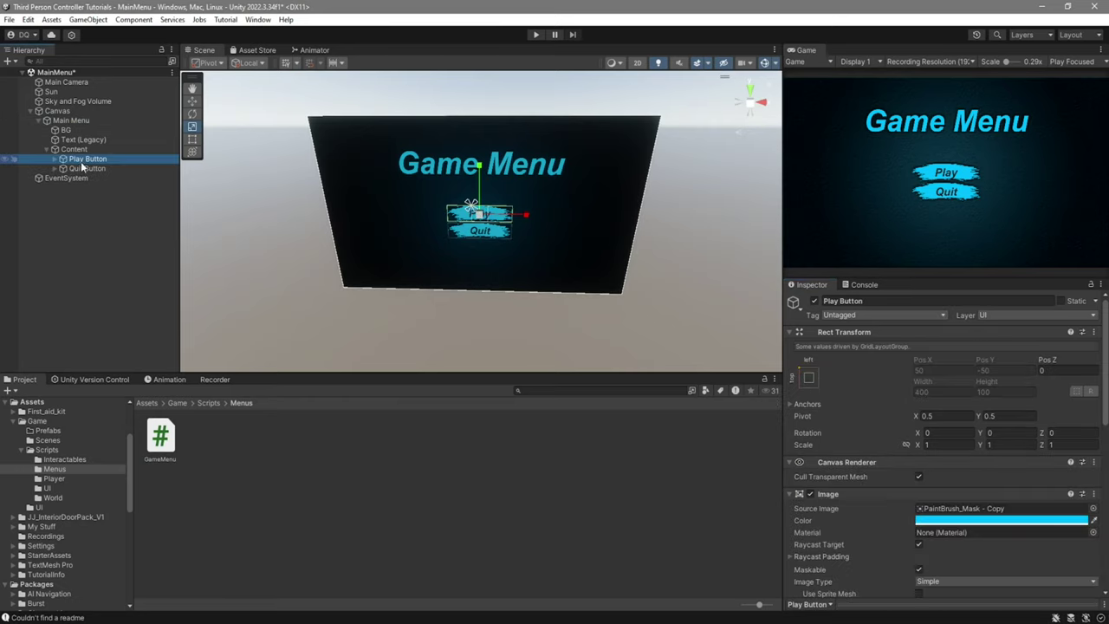
{"action": "left_click", "coordinate": [83, 169], "text": "shift"}
{"action": "scroll", "coordinate": [847, 450], "scroll_direction": "down", "scroll_amount": 6}
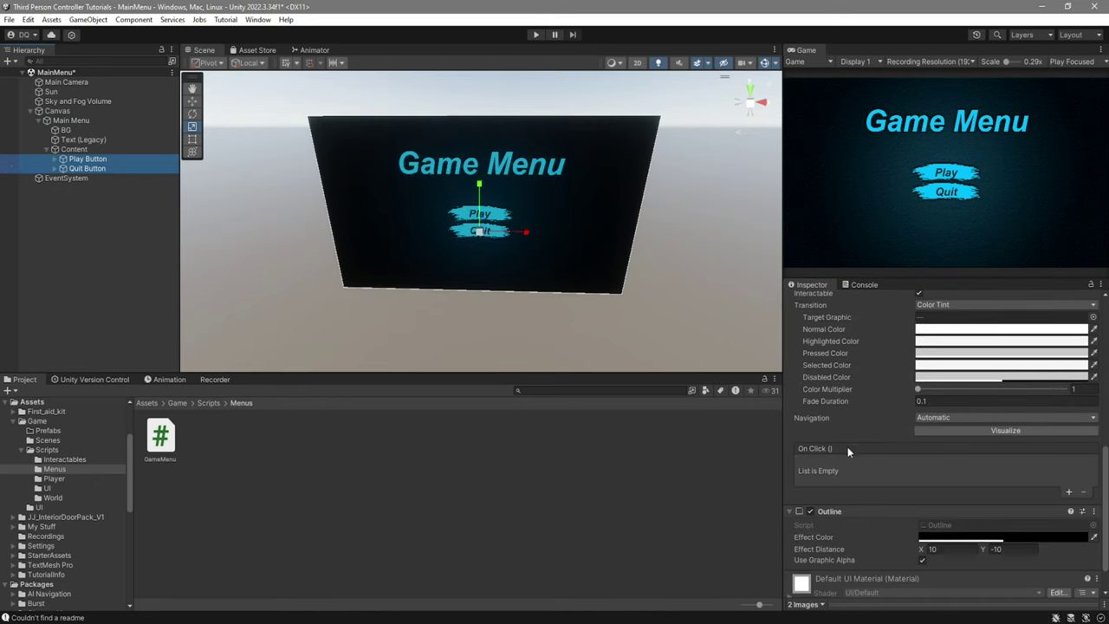
{"action": "left_click", "coordinate": [1068, 492]}
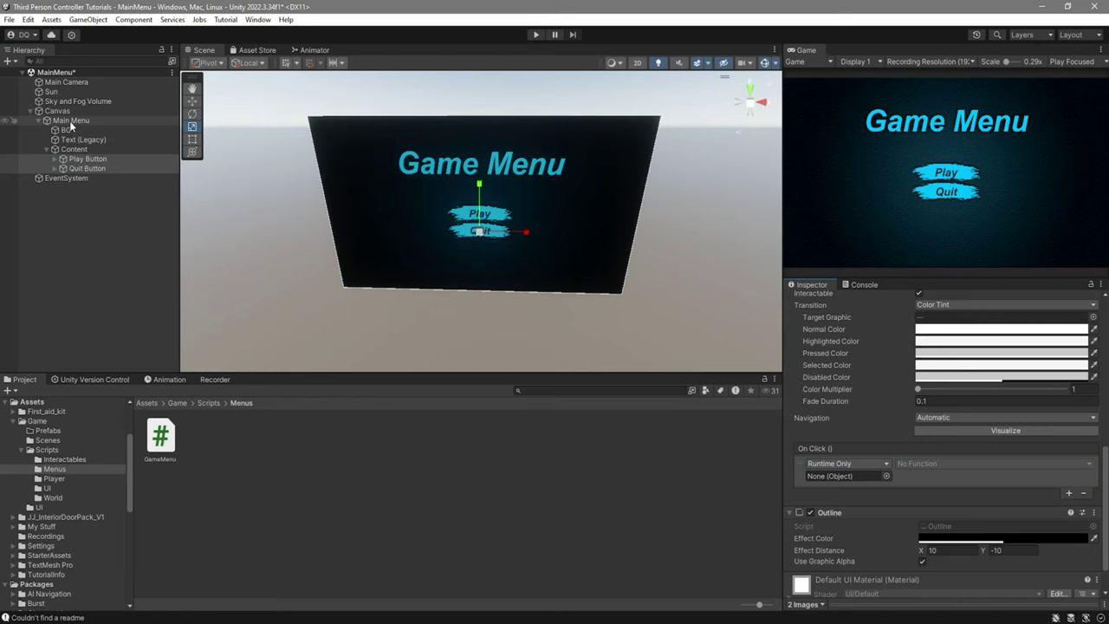
{"action": "left_click_drag", "start_coordinate": [69, 120], "coordinate": [841, 392]}
{"action": "left_click_drag", "start_coordinate": [859, 466], "coordinate": [845, 475]}
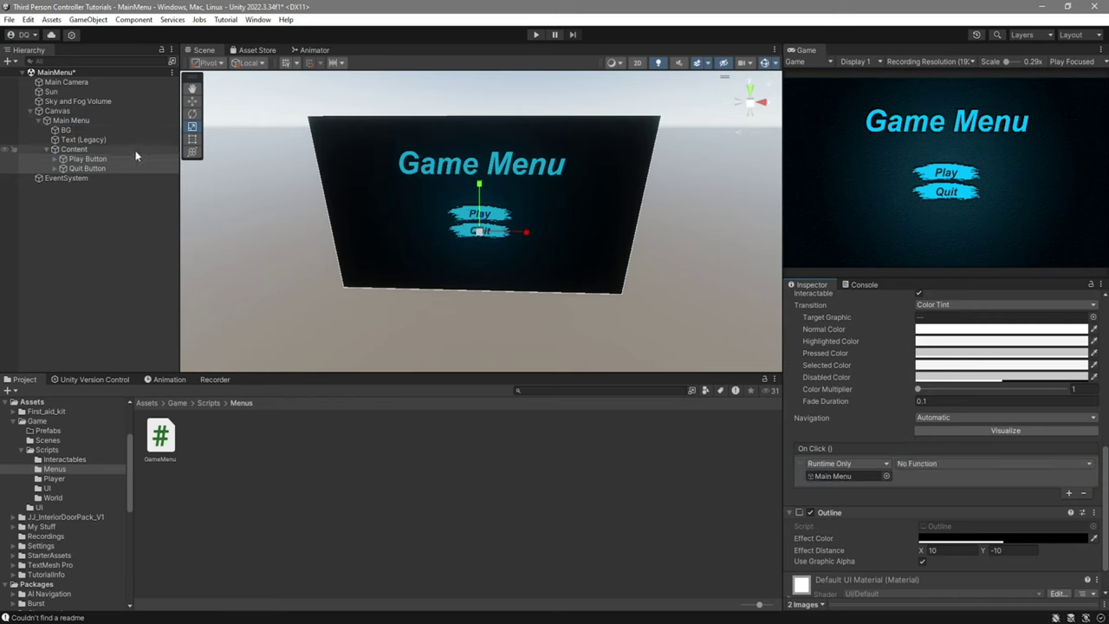
Set Play's click to GameMenu.Play and Quit's to GameMenu.Quit, then open Build Settings
{"action": "left_click", "coordinate": [134, 159]}
{"action": "left_click", "coordinate": [909, 464]}
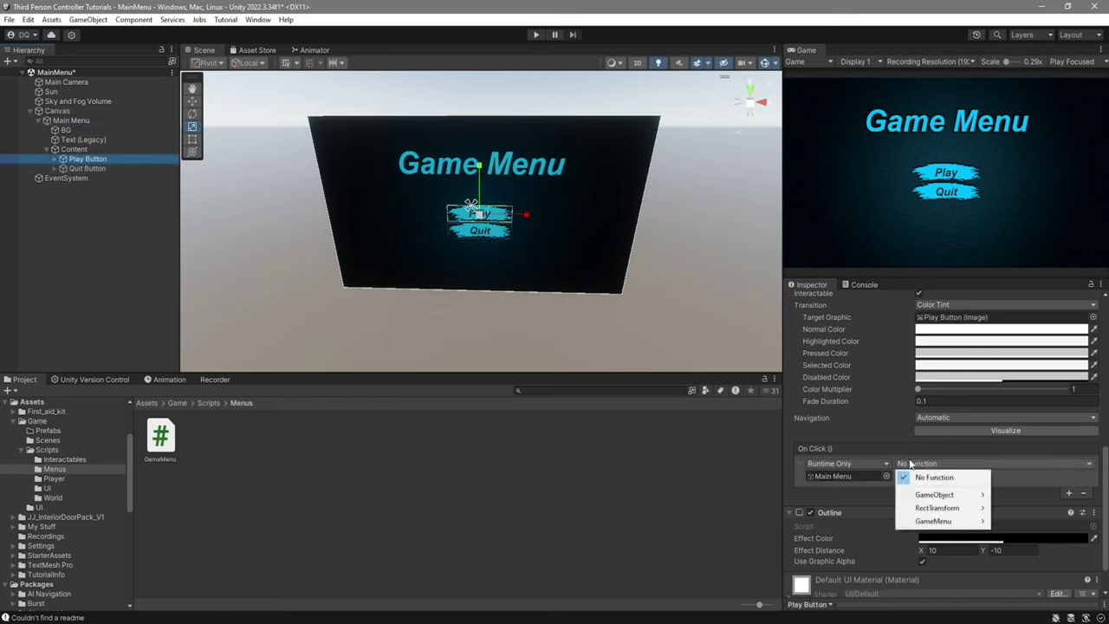
{"action": "mouse_move", "coordinate": [933, 521]}
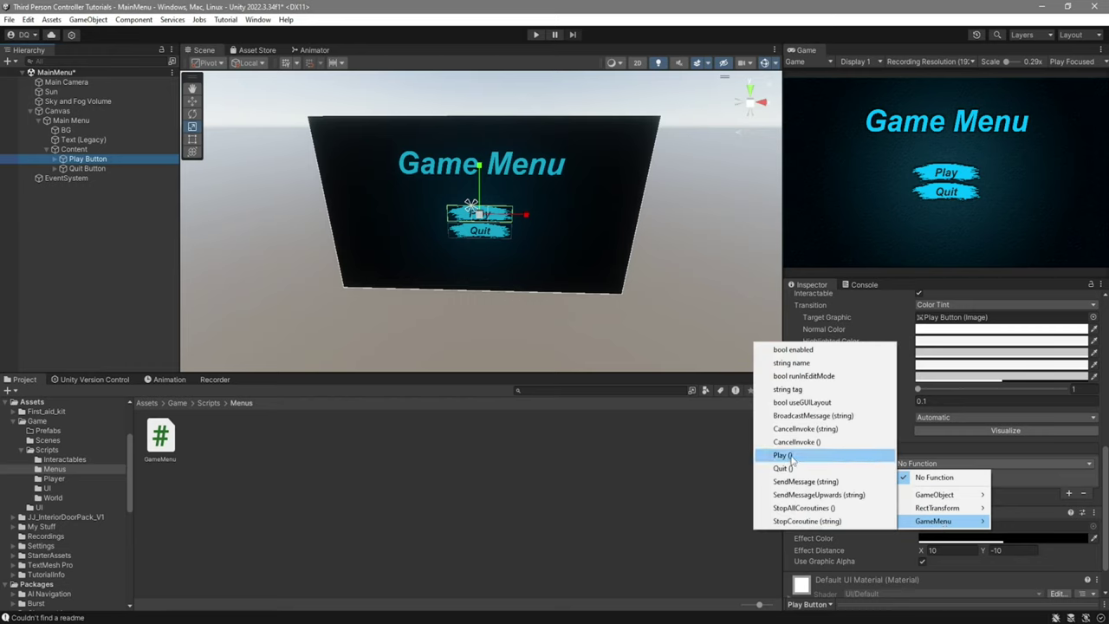
{"action": "left_click", "coordinate": [792, 456]}
{"action": "left_click", "coordinate": [89, 169]}
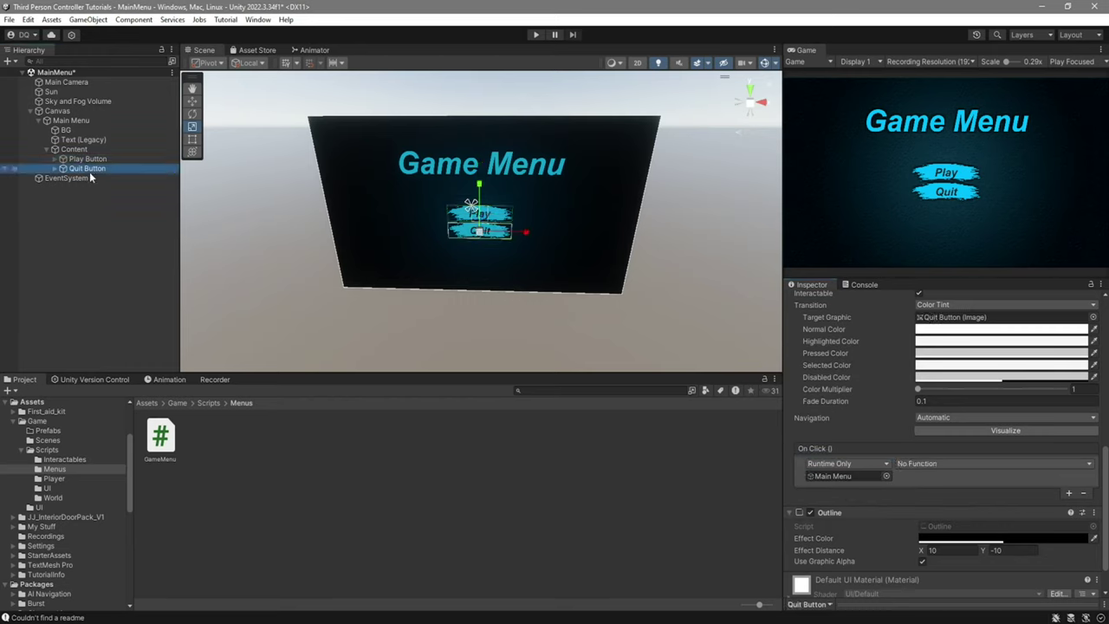
{"action": "left_click", "coordinate": [951, 462]}
{"action": "mouse_move", "coordinate": [933, 520]}
{"action": "left_click", "coordinate": [785, 468]}
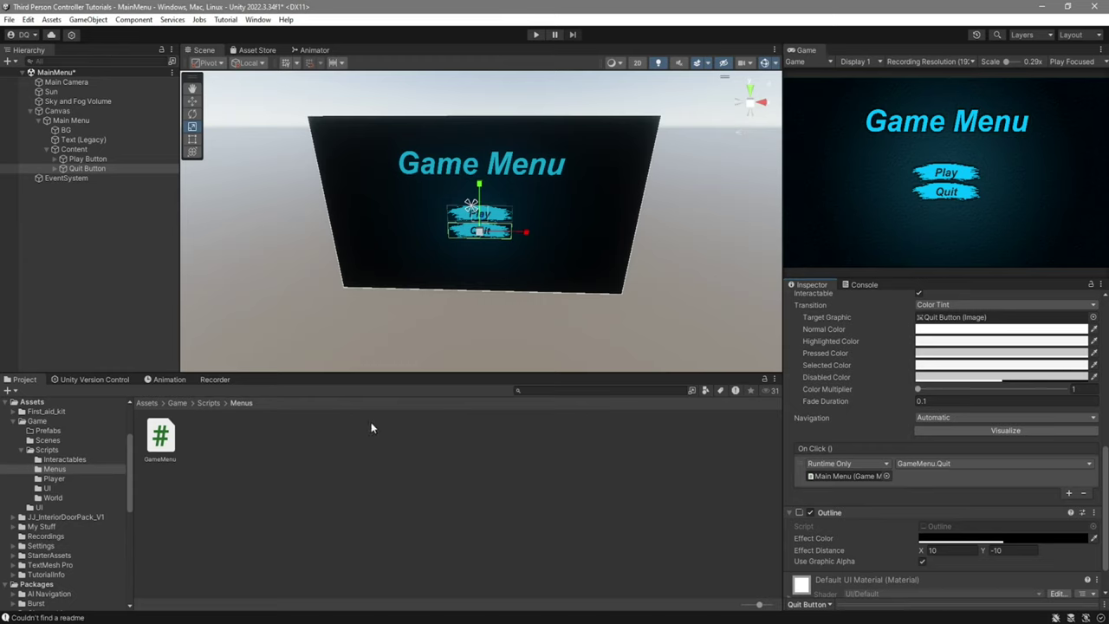
{"action": "left_click", "coordinate": [7, 19]}
{"action": "left_click", "coordinate": [65, 163]}
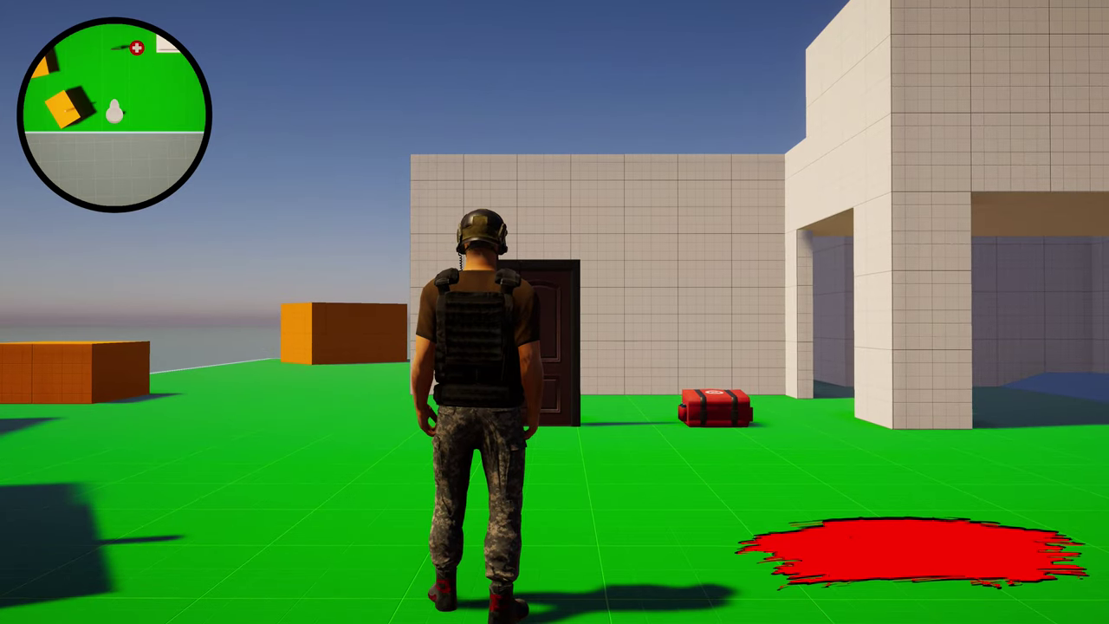
Walk the soldier across the green level in the running game with the S key
{"action": "key", "text": "s"}
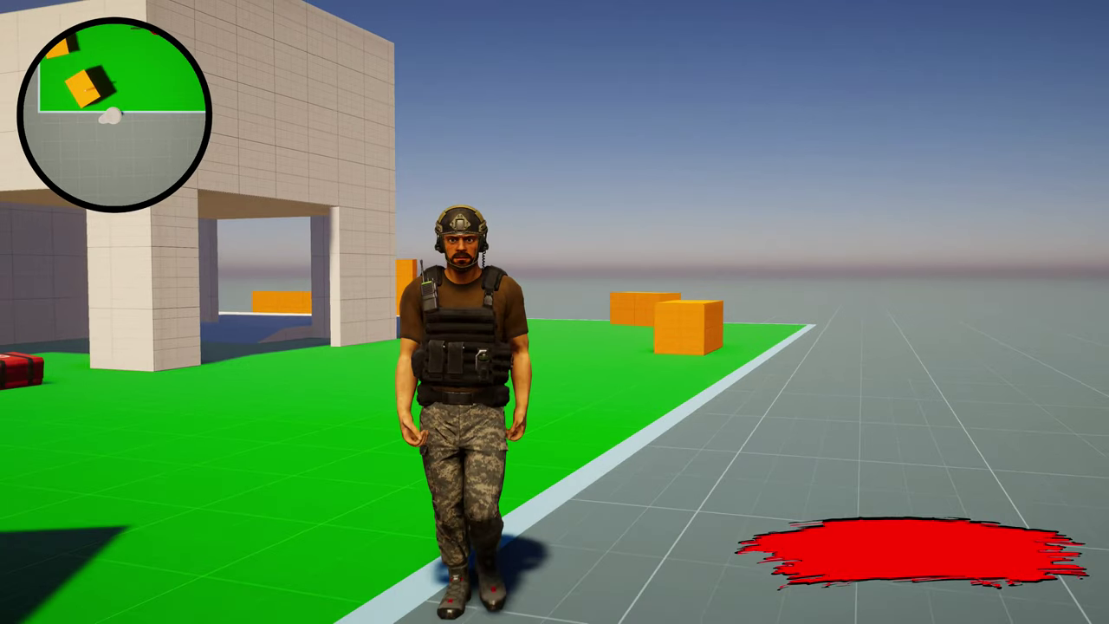